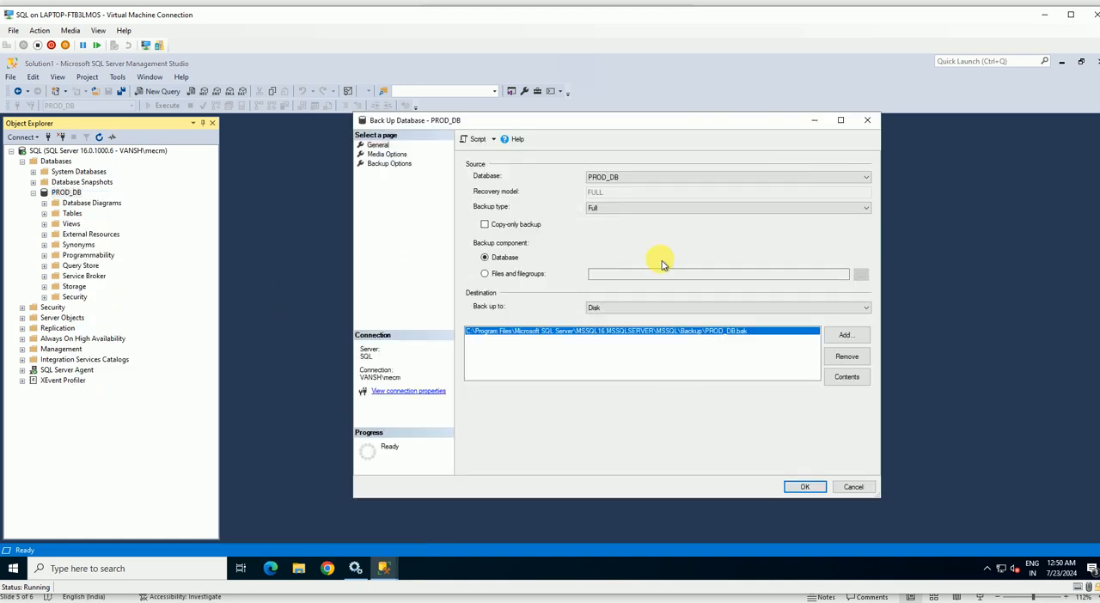
# Try the Differential backup type for PROD_DB and set the type back to Full.
pyautogui.moveTo(670, 120); pyautogui.dragTo(549, 111)
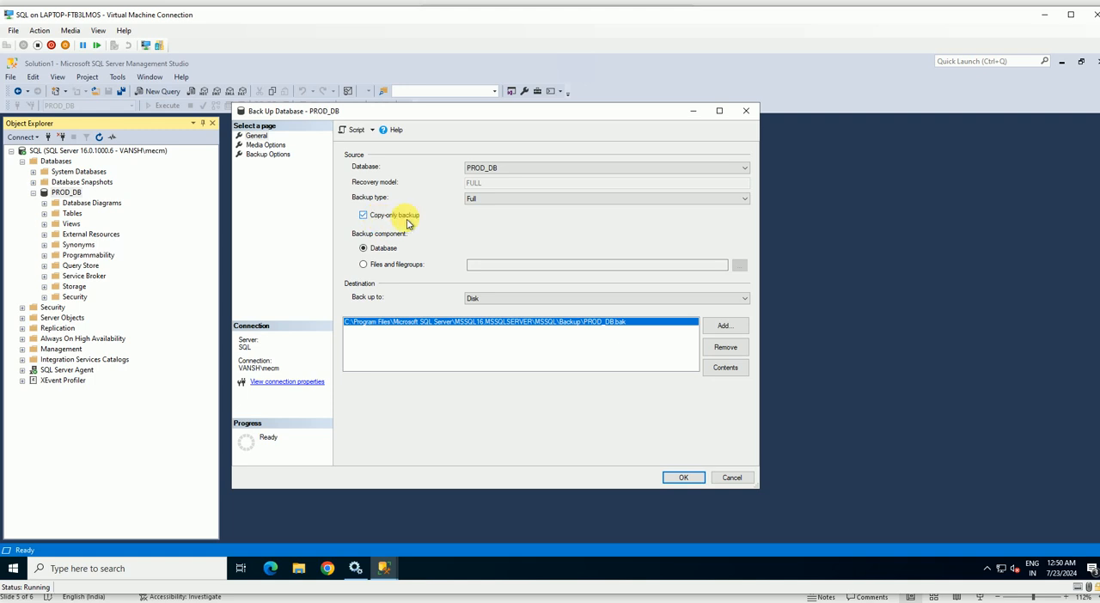
pyautogui.moveTo(462, 124); pyautogui.dragTo(432, 136)
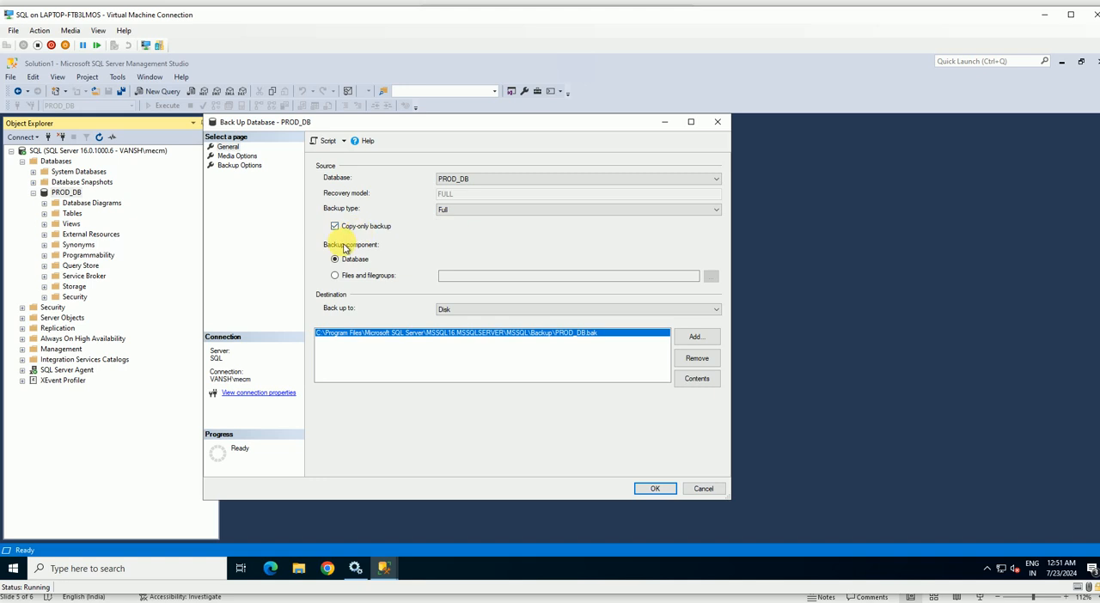
pyautogui.click(450, 211)
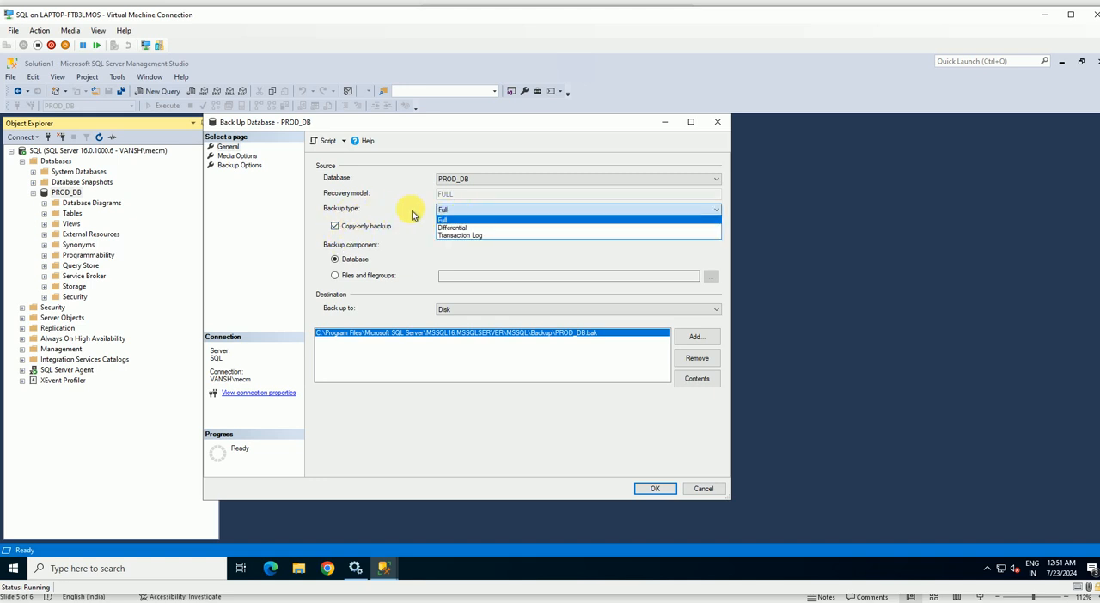
pyautogui.click(471, 211)
pyautogui.click(469, 213)
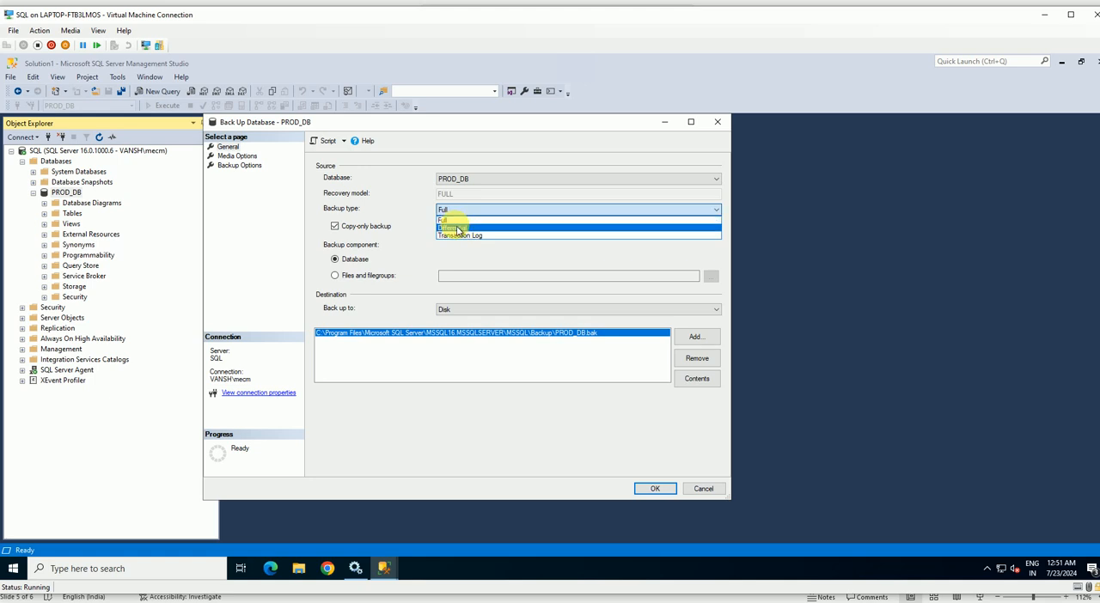
pyautogui.click(457, 229)
pyautogui.click(449, 210)
pyautogui.click(455, 221)
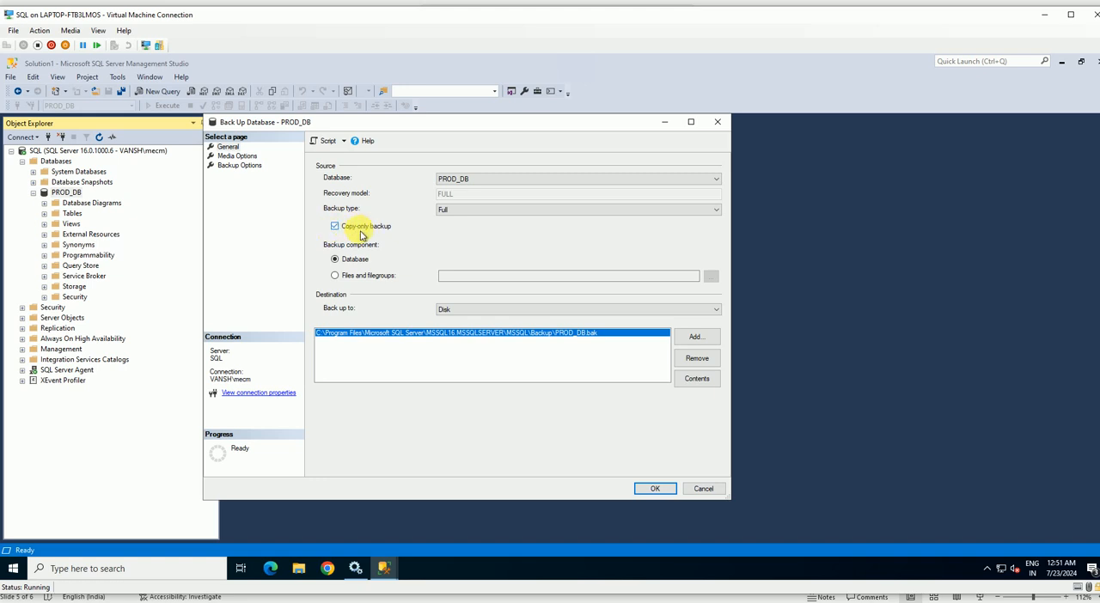
# Try the Transaction Log backup type and return the selection to Full.
pyautogui.click(455, 210)
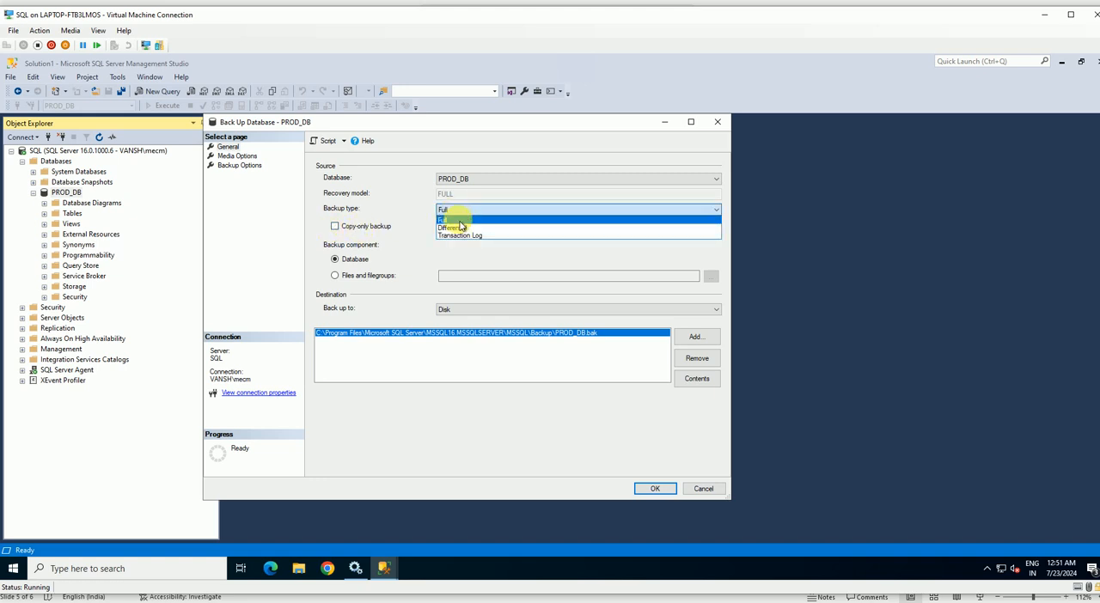
pyautogui.click(464, 240)
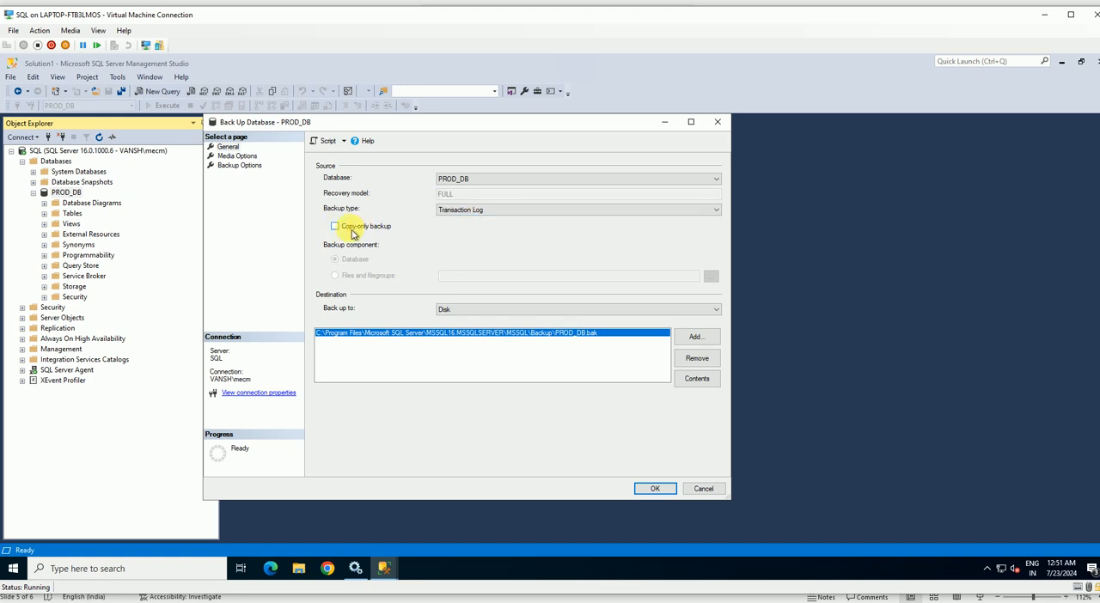
pyautogui.click(474, 210)
pyautogui.click(442, 219)
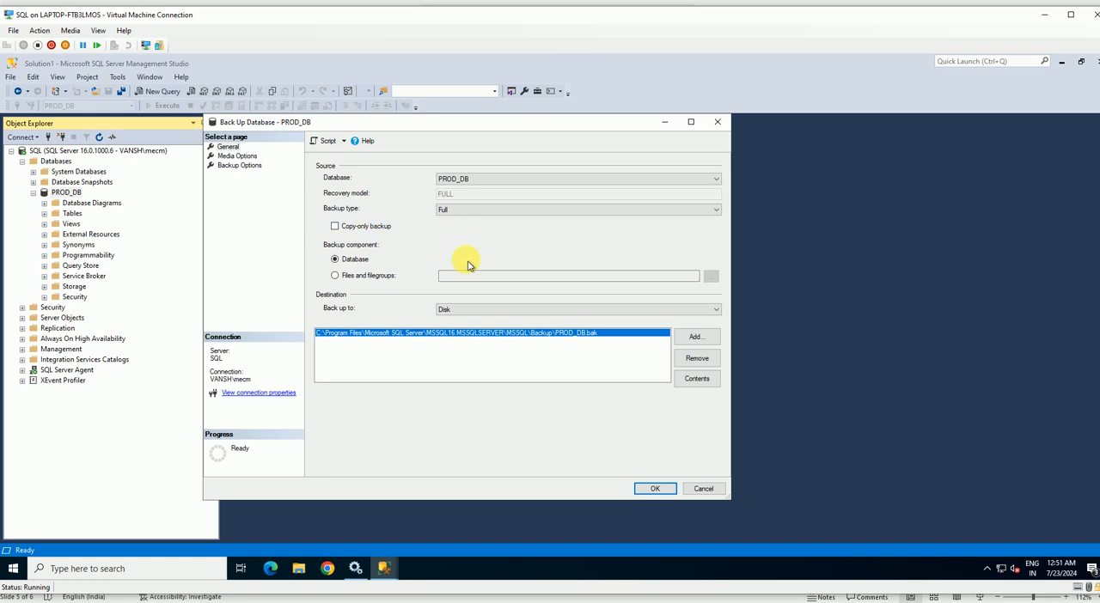
# Examine the files and filegroups selection and the backup destination dialog, cancelling both.
pyautogui.click(352, 276)
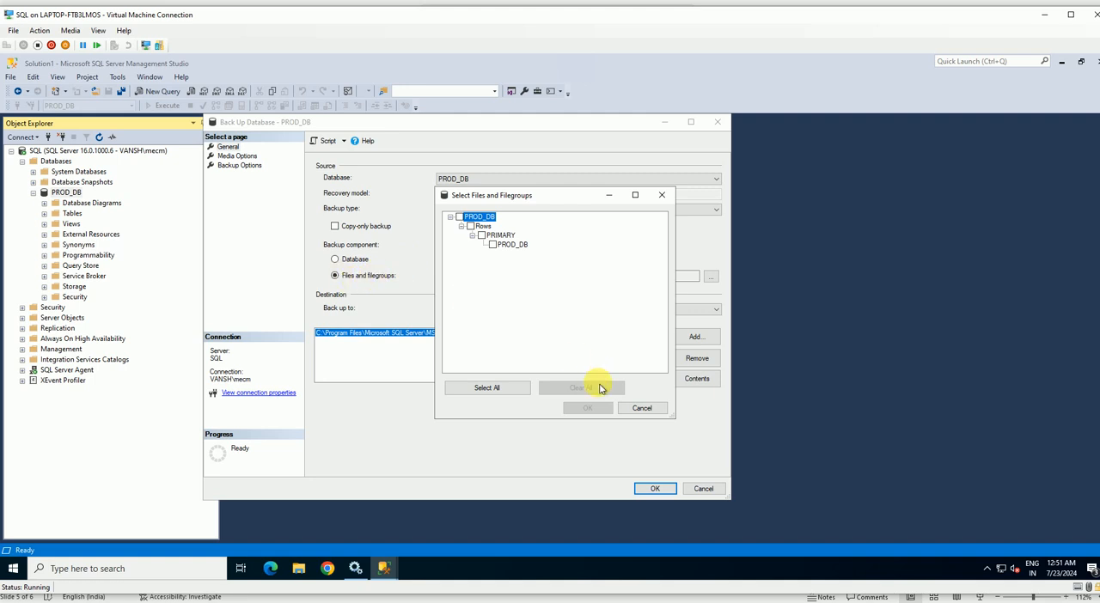
pyautogui.click(634, 408)
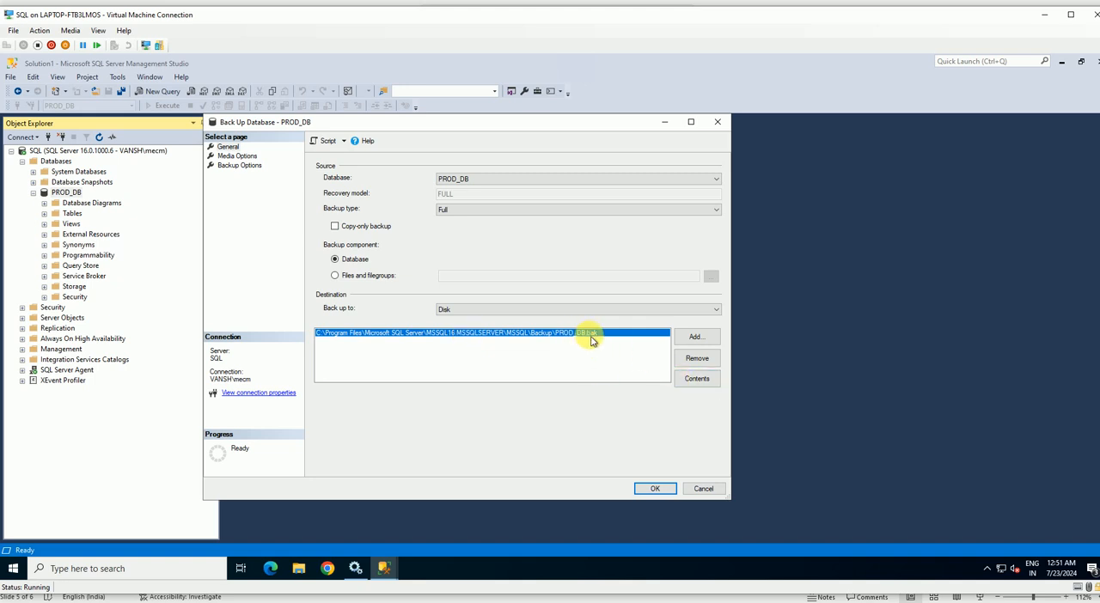
pyautogui.click(695, 337)
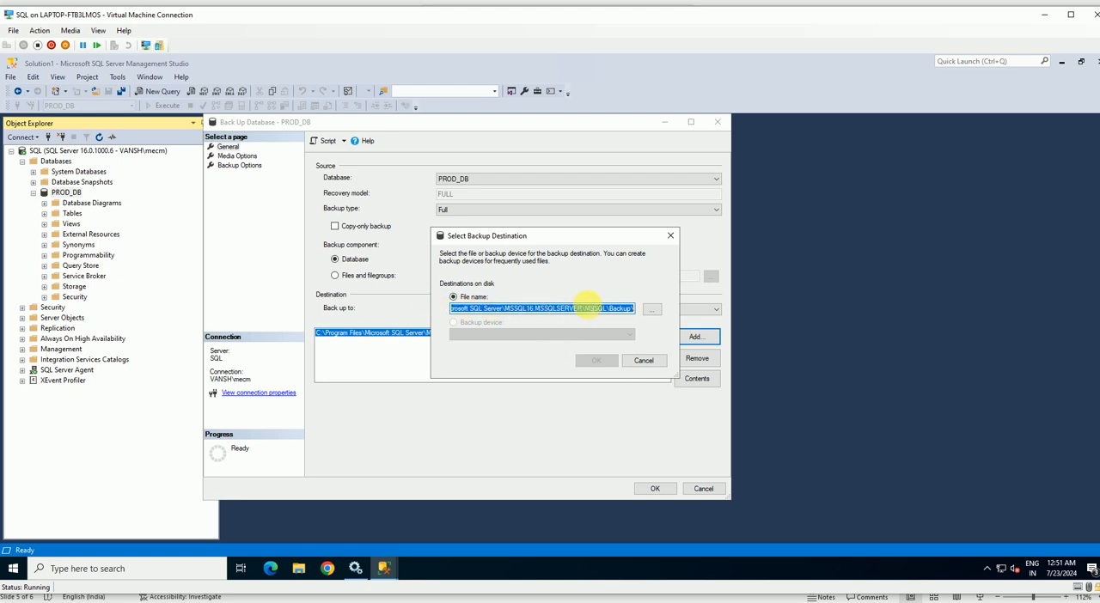
pyautogui.click(648, 360)
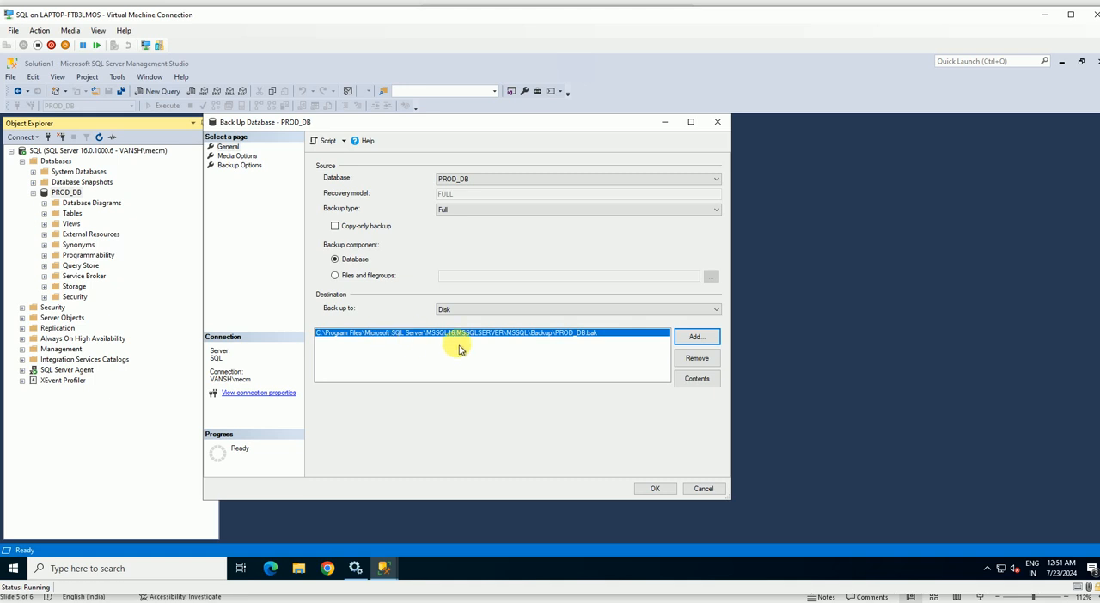
# Copy the default backup folder path and open that folder in File Explorer, granting permanent access; cancel adding another destination.
pyautogui.click(694, 337)
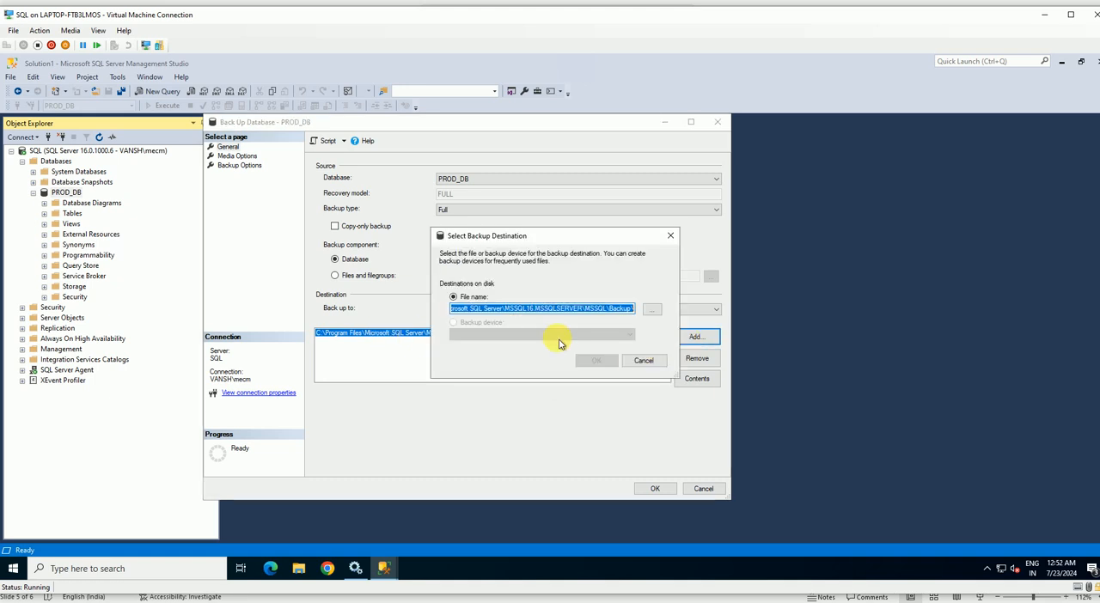
pyautogui.moveTo(622, 307); pyautogui.dragTo(384, 309)
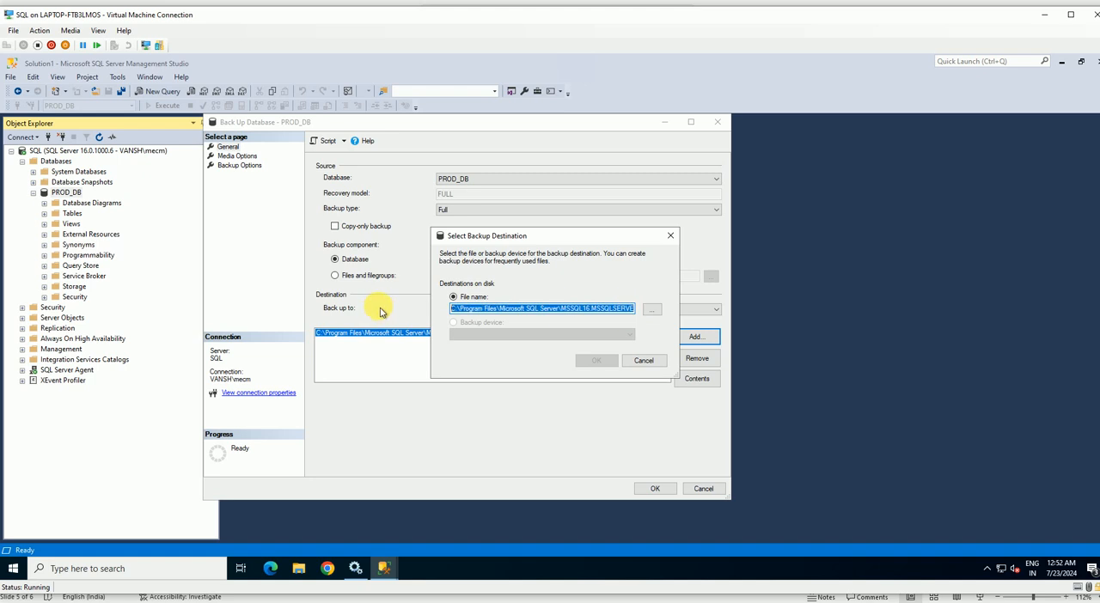
pyautogui.press('super+r')
pyautogui.write('C:\\Program Files\\Microsoft SQL Server\\MSSQL16.MSSQLSERVER\\MSSQL\\Backup')
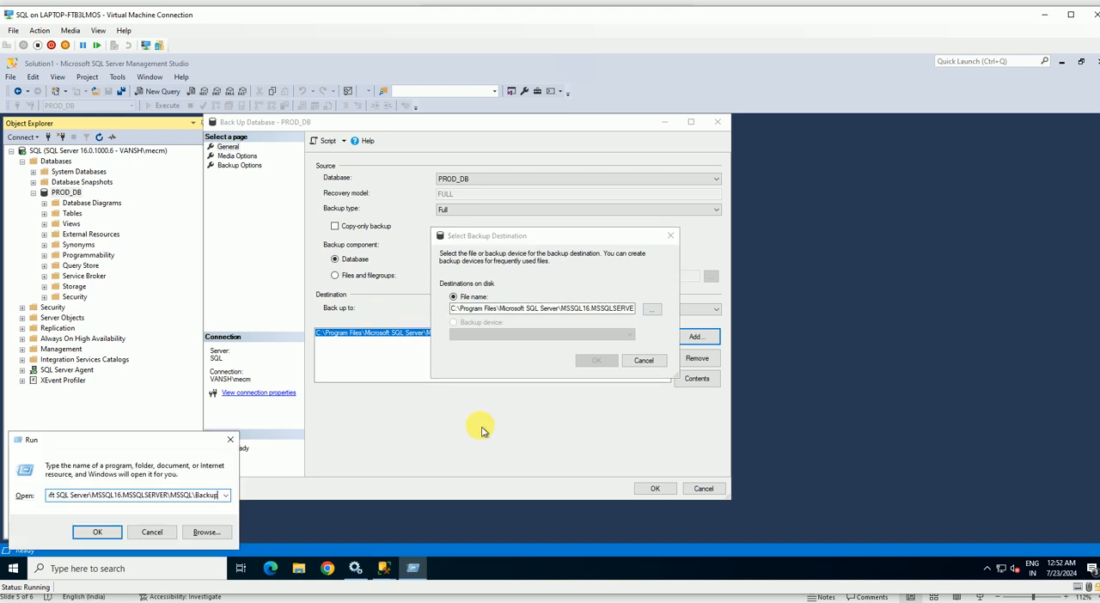
pyautogui.press('Return')
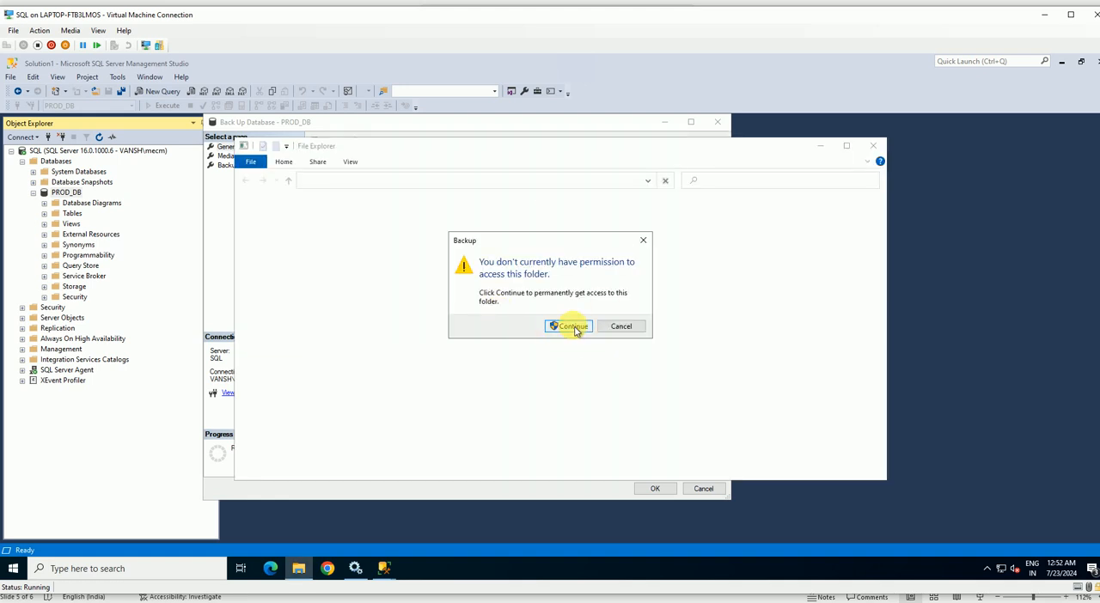
pyautogui.click(571, 325)
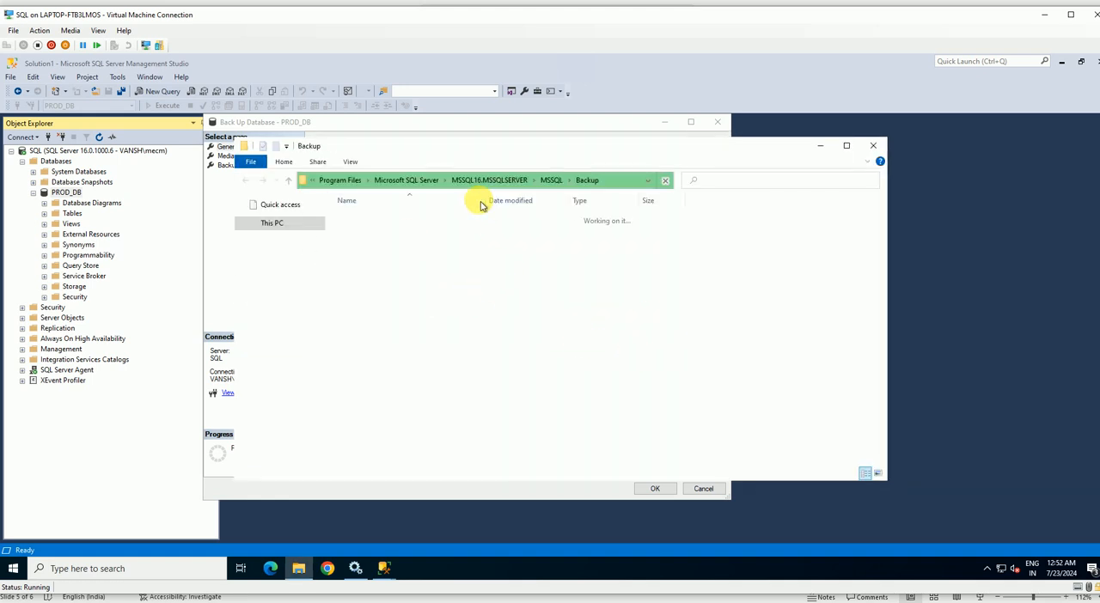
pyautogui.moveTo(513, 160); pyautogui.dragTo(790, 146)
pyautogui.click(481, 363)
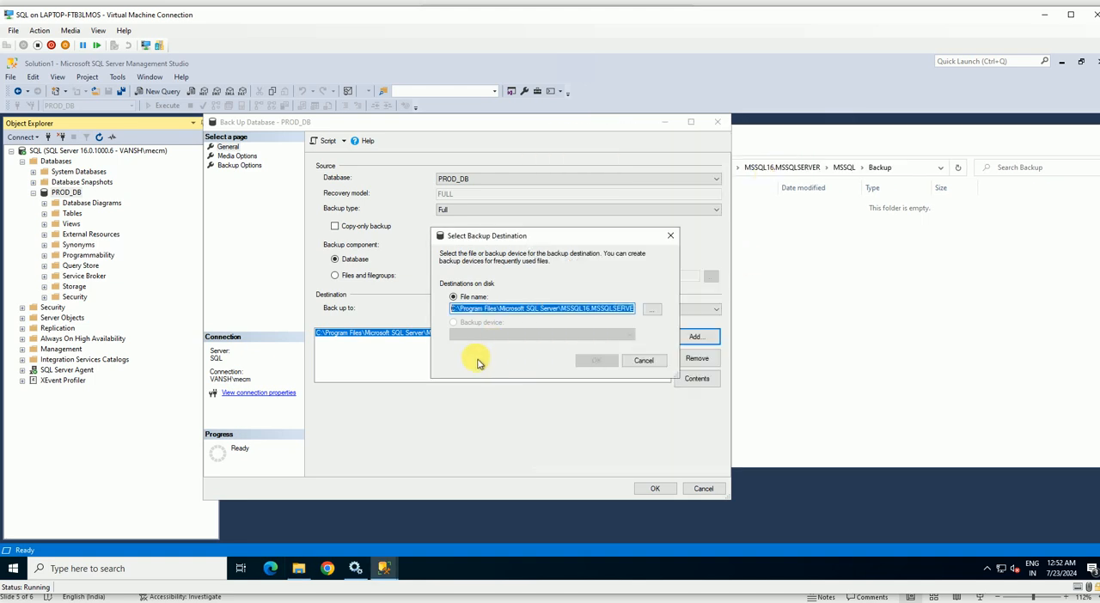
pyautogui.click(639, 362)
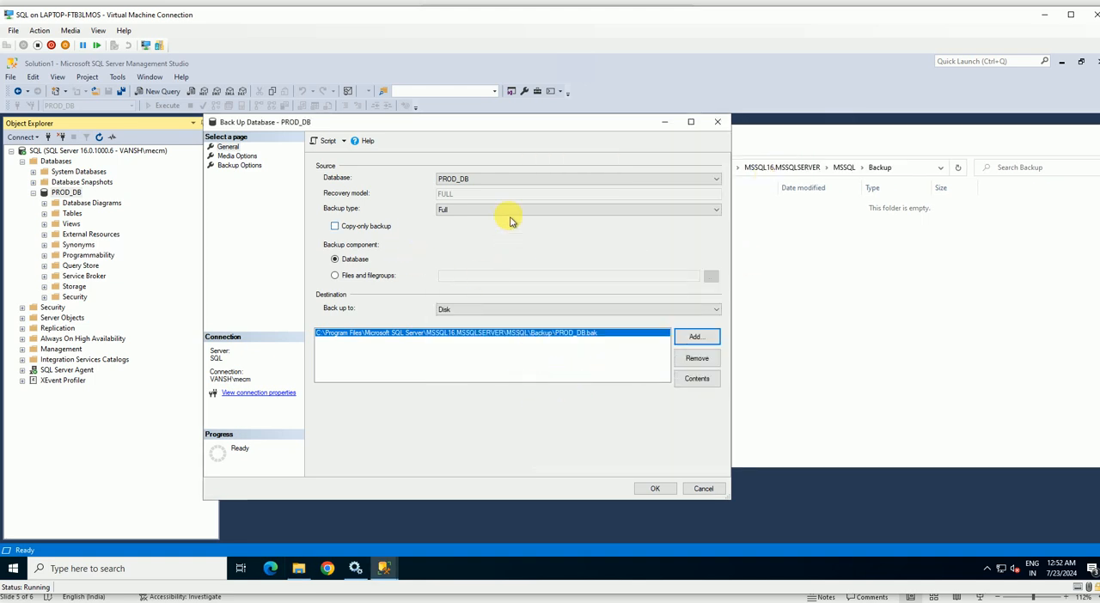
# Review the available source databases, keep PROD_DB, and check the backup destination dialog without adding a file.
pyautogui.click(477, 179)
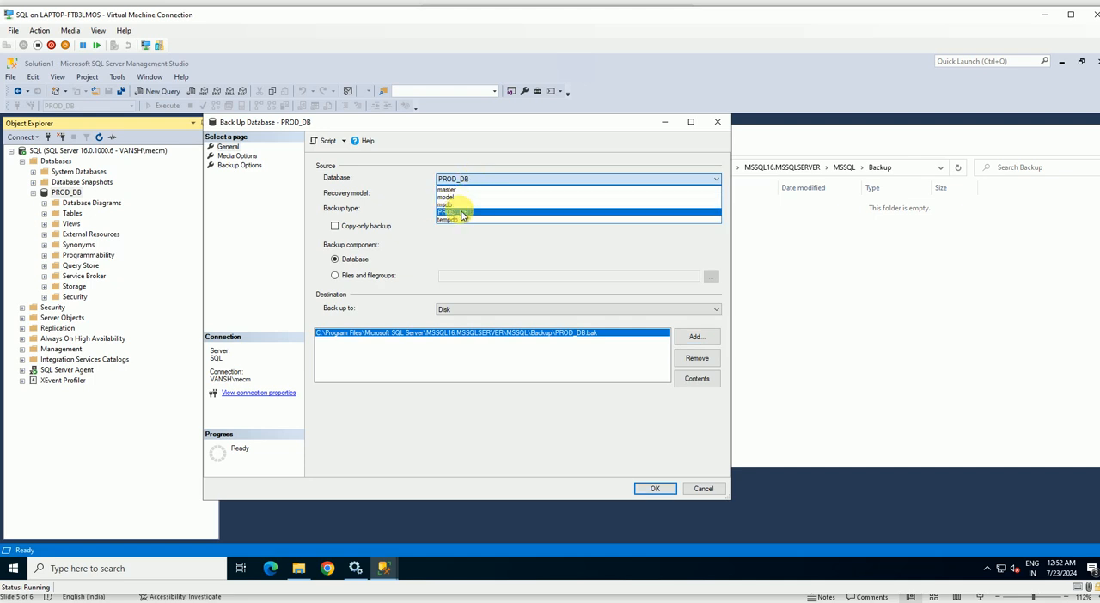
pyautogui.click(461, 215)
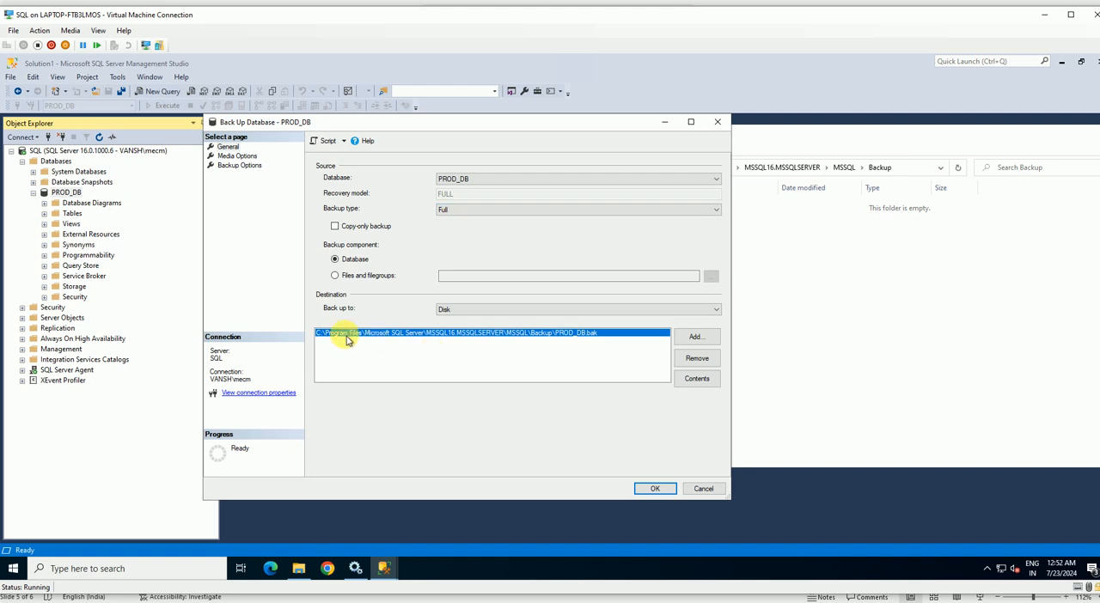
pyautogui.click(697, 341)
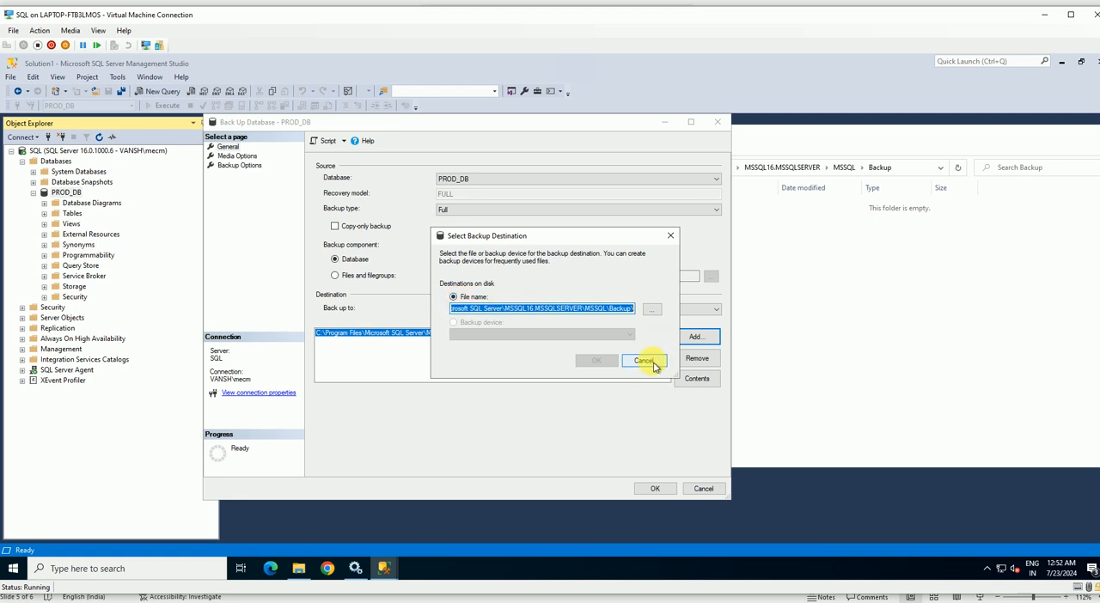
pyautogui.click(652, 364)
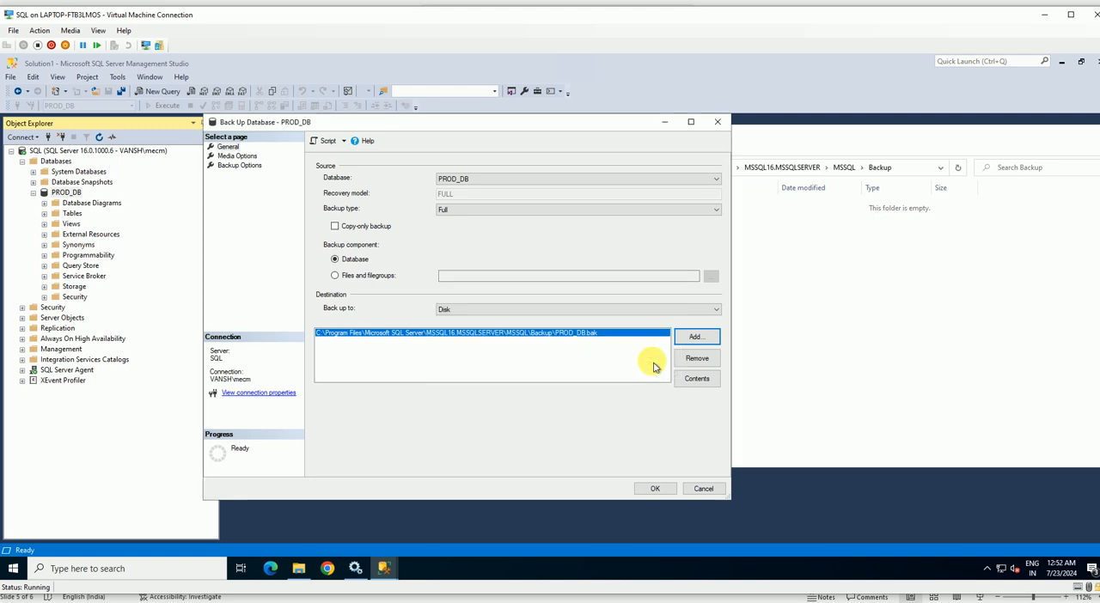
# Show the media options for the PROD_DB backup and place the dialog beside the Backup folder window.
pyautogui.click(243, 157)
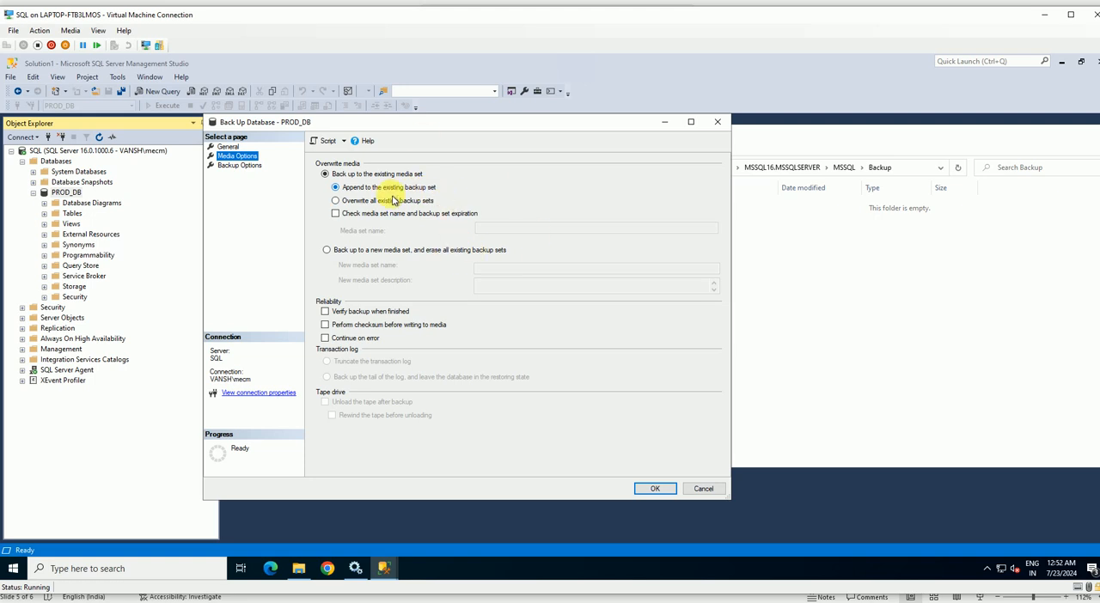
pyautogui.moveTo(589, 123); pyautogui.dragTo(496, 121)
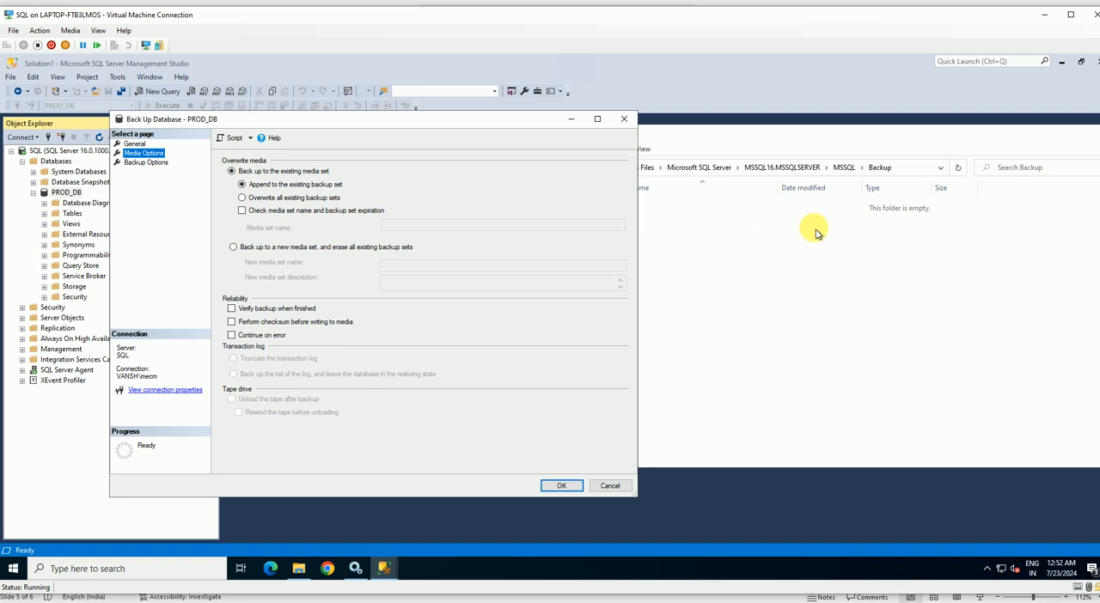
pyautogui.click(752, 142)
# Set the existing media set option to overwrite all existing backup sets.
pyautogui.click(296, 200)
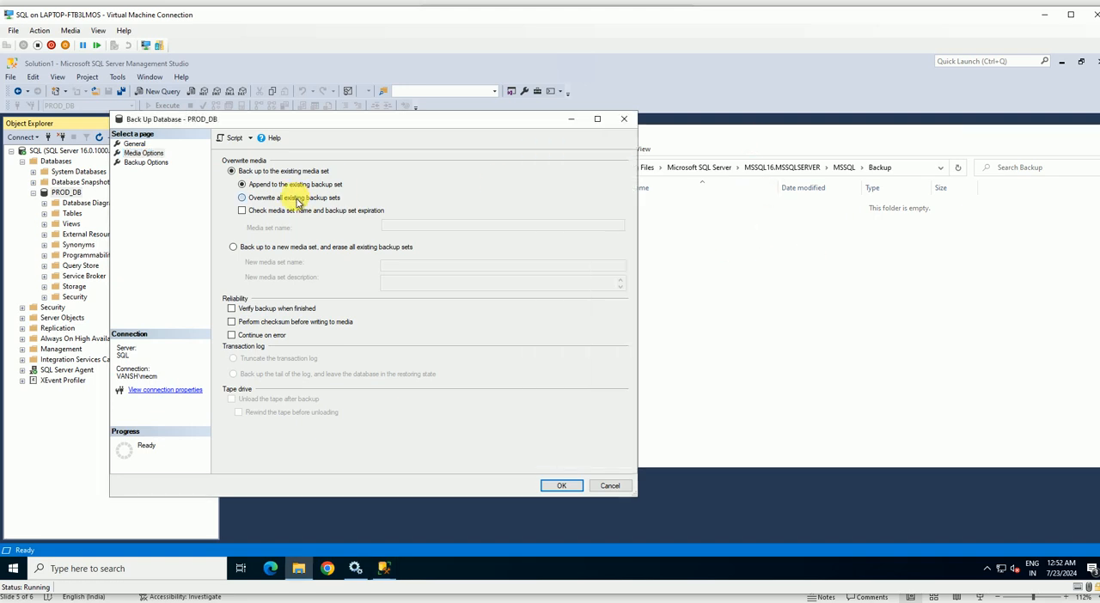
pyautogui.click(292, 199)
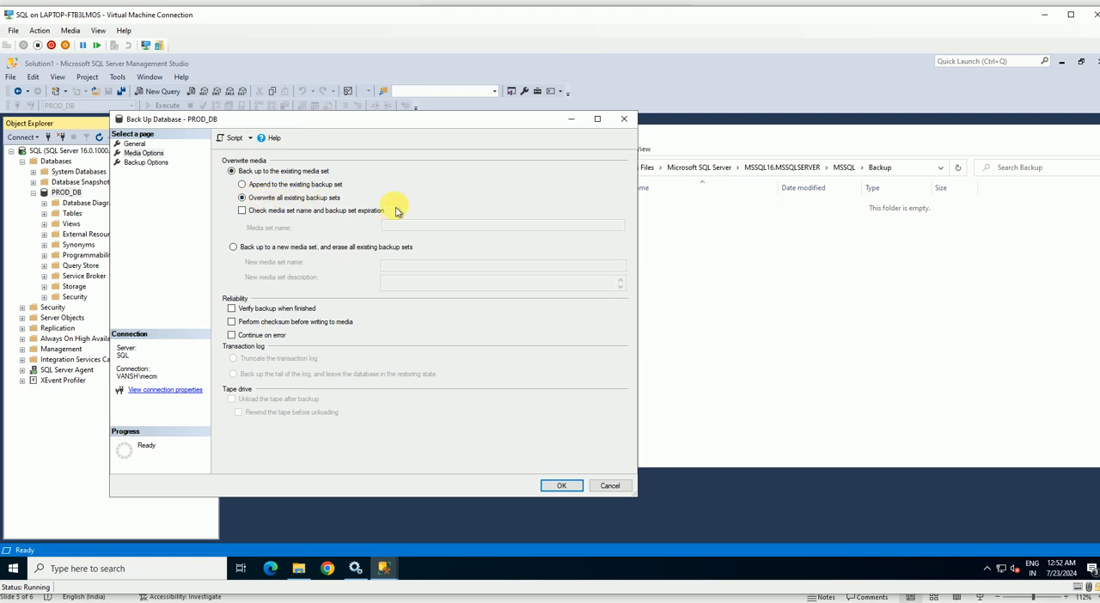
pyautogui.click(765, 278)
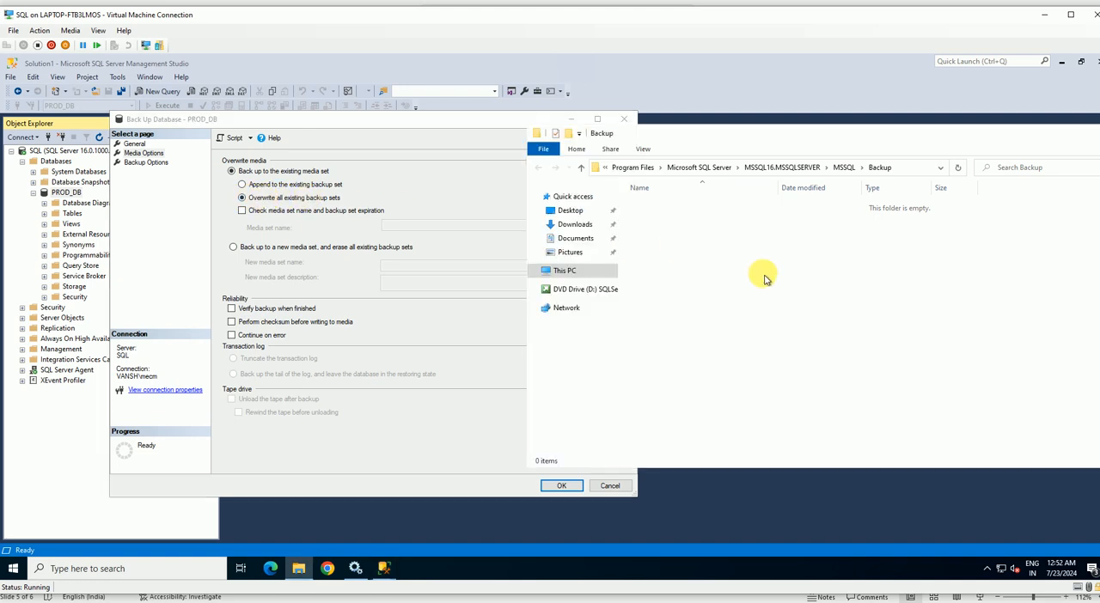
# Try the media set name and expiration check, and the option to back up to a new media set.
pyautogui.click(314, 211)
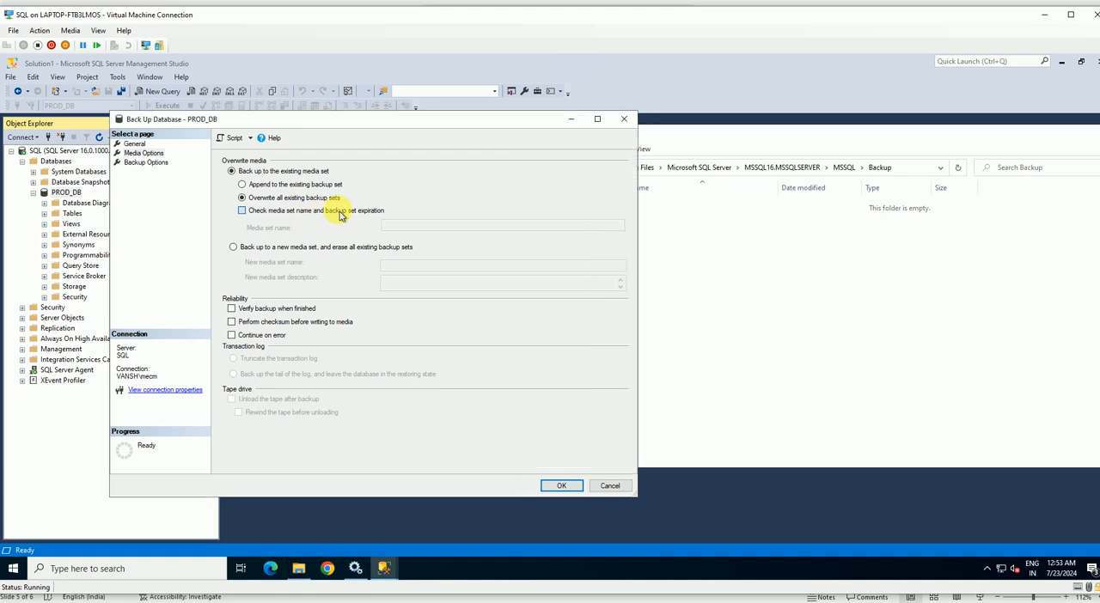
pyautogui.click(401, 225)
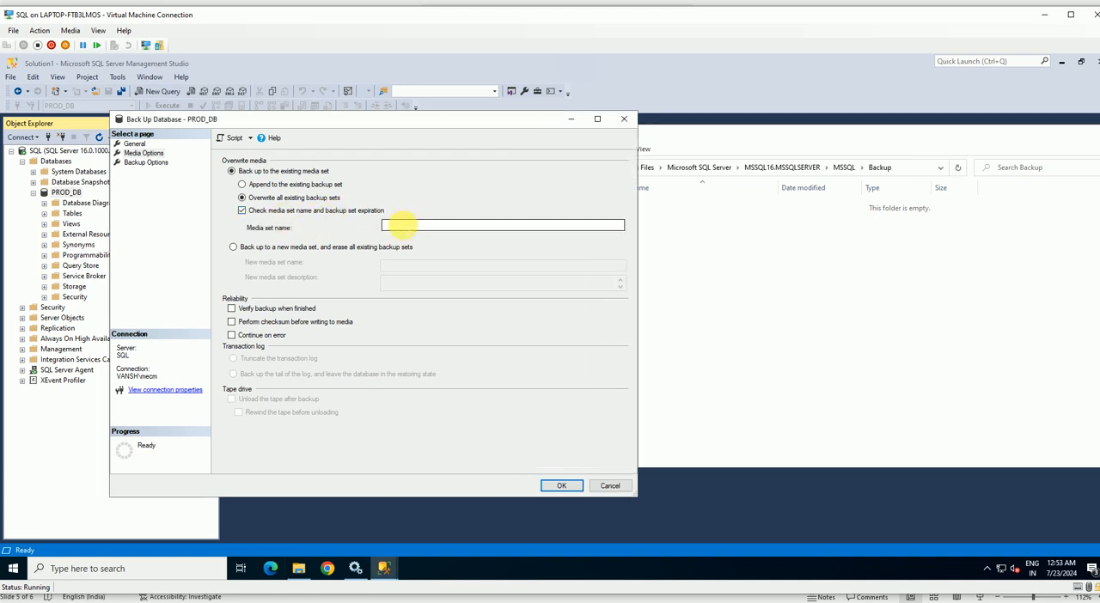
pyautogui.click(291, 211)
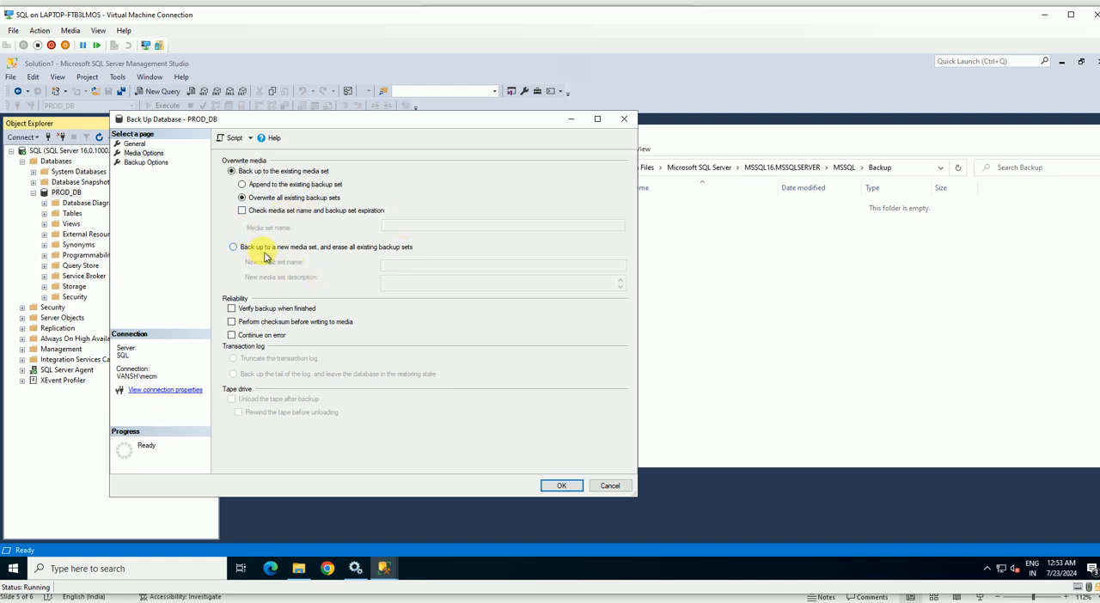
pyautogui.click(372, 250)
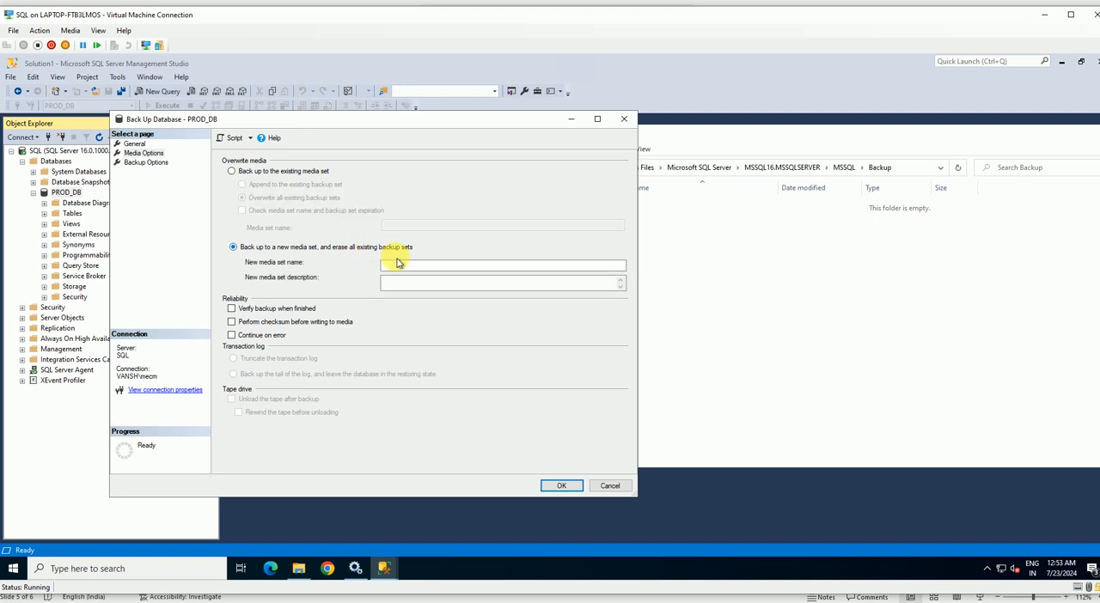
pyautogui.click(397, 266)
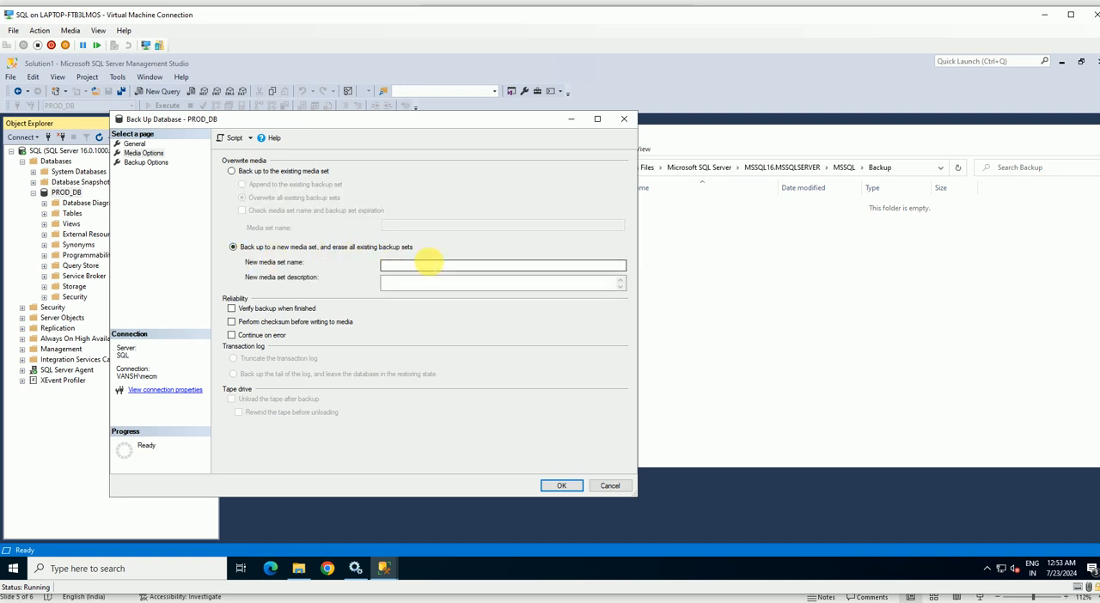
# Append to the existing backup set on the existing media set, and enable backup verification when finished and checksum before writing to media.
pyautogui.click(273, 174)
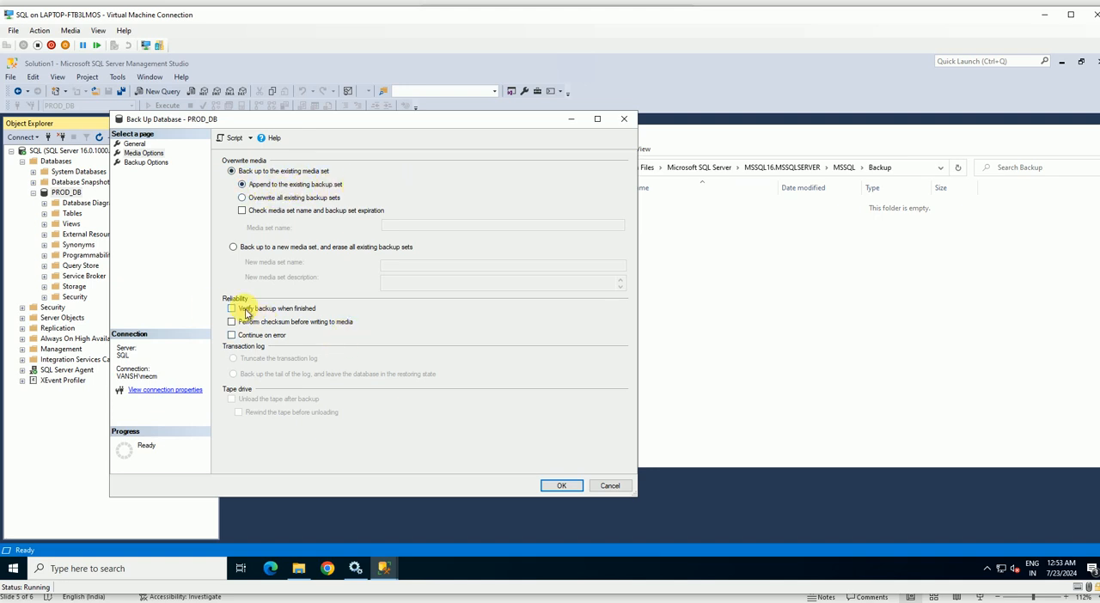
pyautogui.click(245, 311)
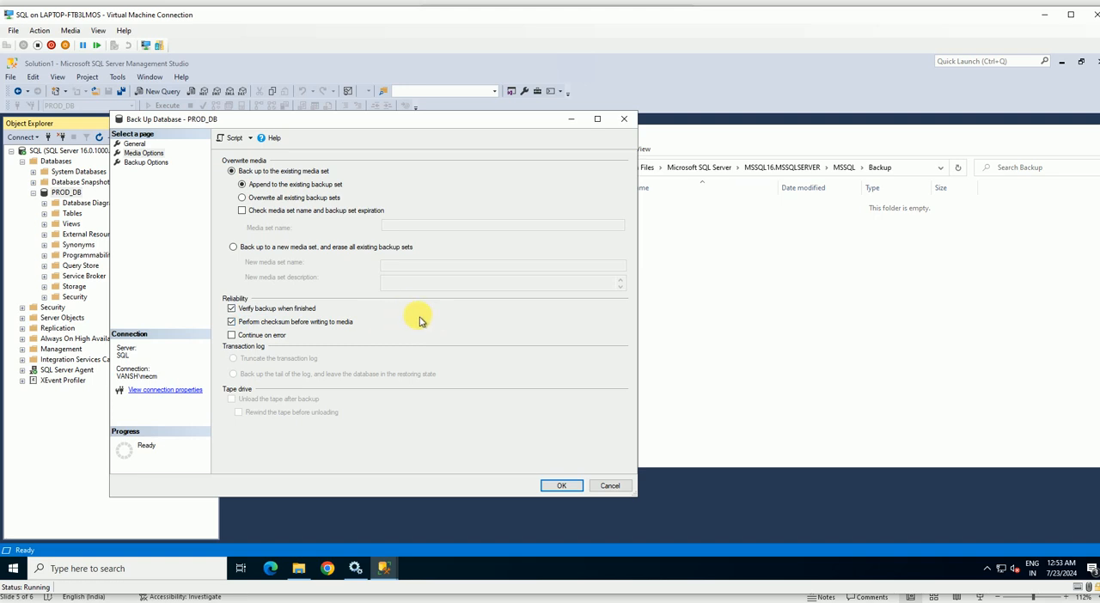
# Show the backup options for PROD_DB and examine the backup set name and the number of days until it expires.
pyautogui.click(143, 162)
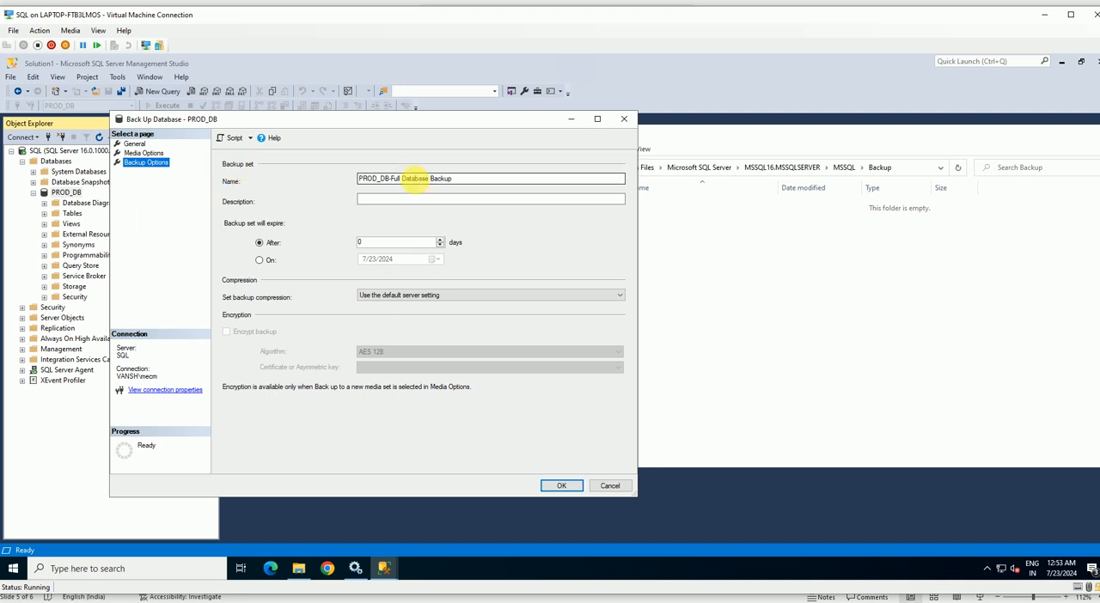
pyautogui.moveTo(402, 178); pyautogui.dragTo(346, 177)
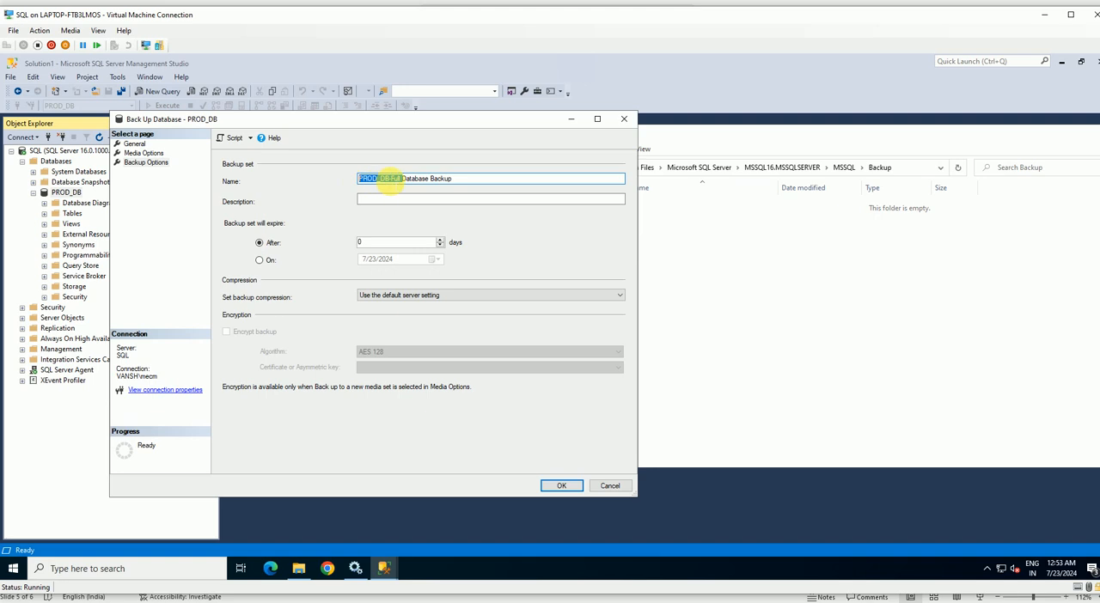
pyautogui.click(471, 178)
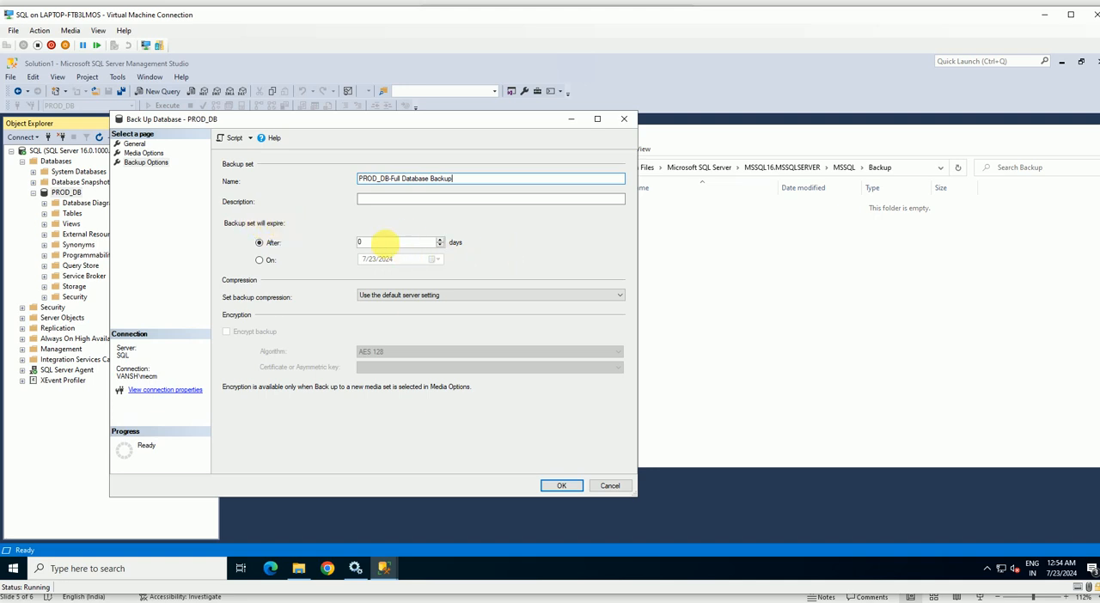
pyautogui.click(383, 243)
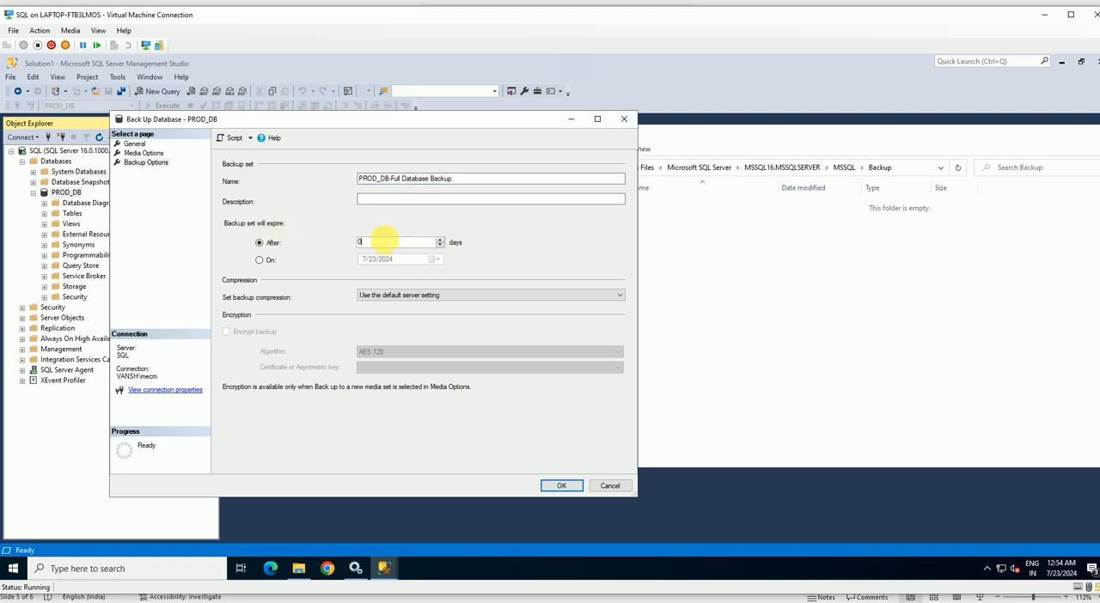
pyautogui.doubleClick(365, 243)
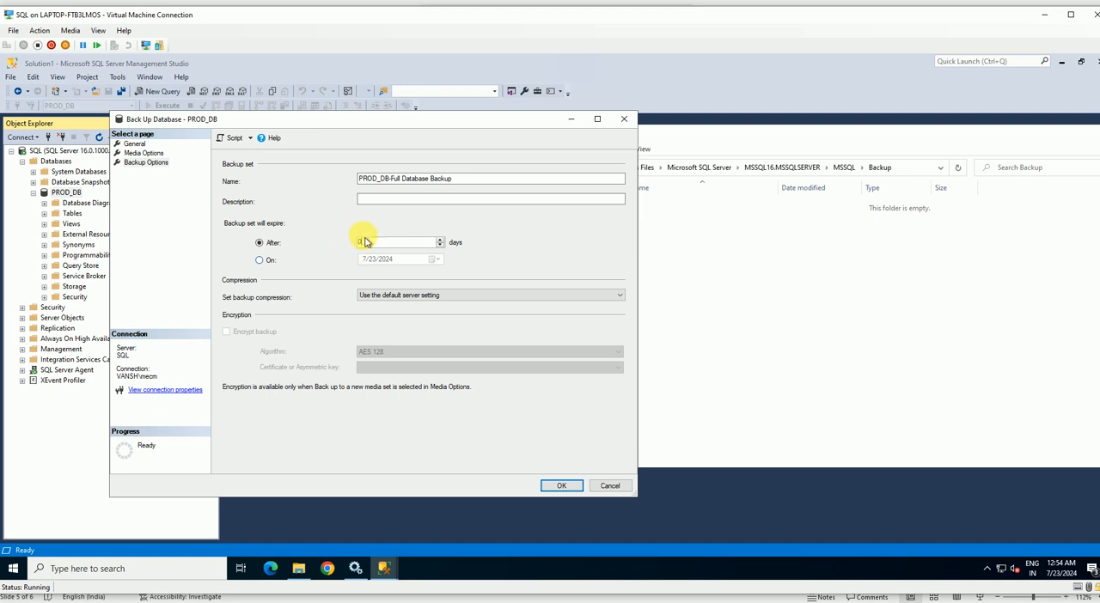
# Try making the backup set expire on a specific date, and return to expiry after a number of days.
pyautogui.click(268, 262)
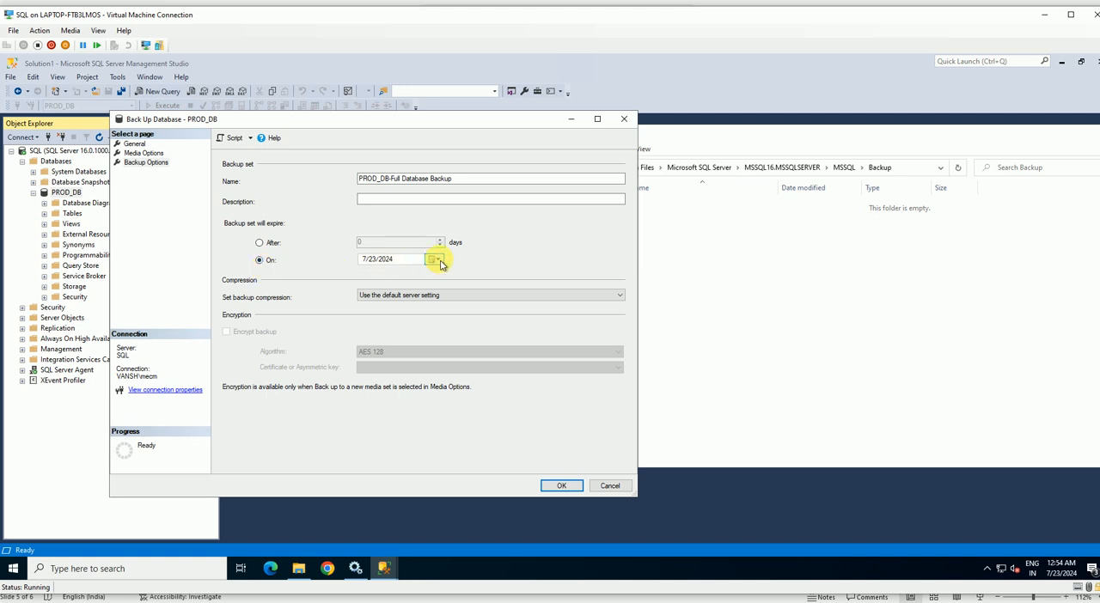
pyautogui.click(439, 260)
pyautogui.click(439, 260)
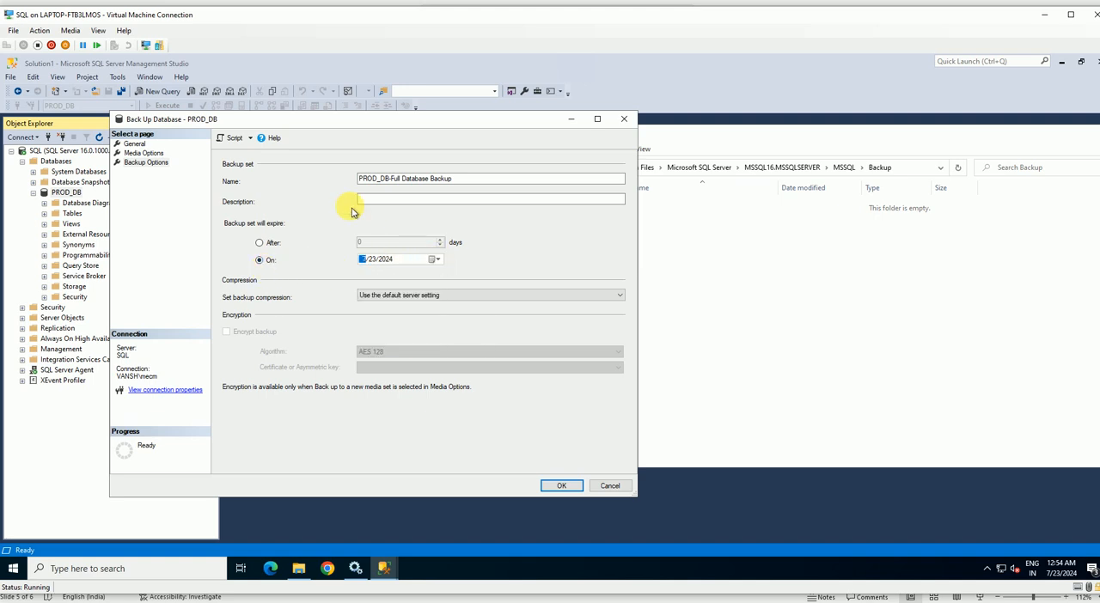
pyautogui.click(272, 247)
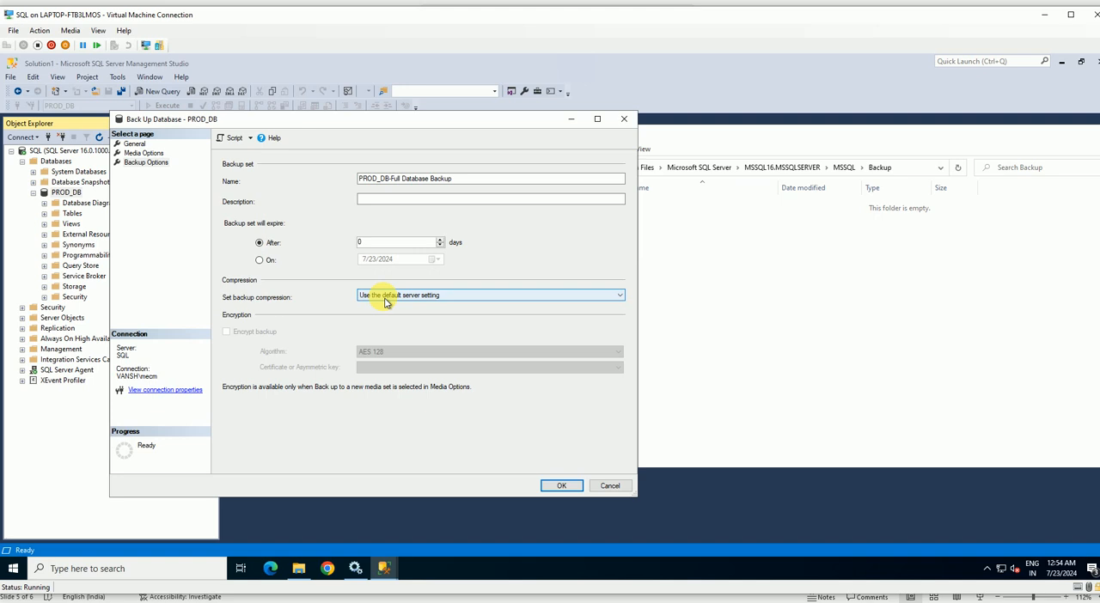
# Review the backup compression choices and keep "Use the default server setting".
pyautogui.click(418, 298)
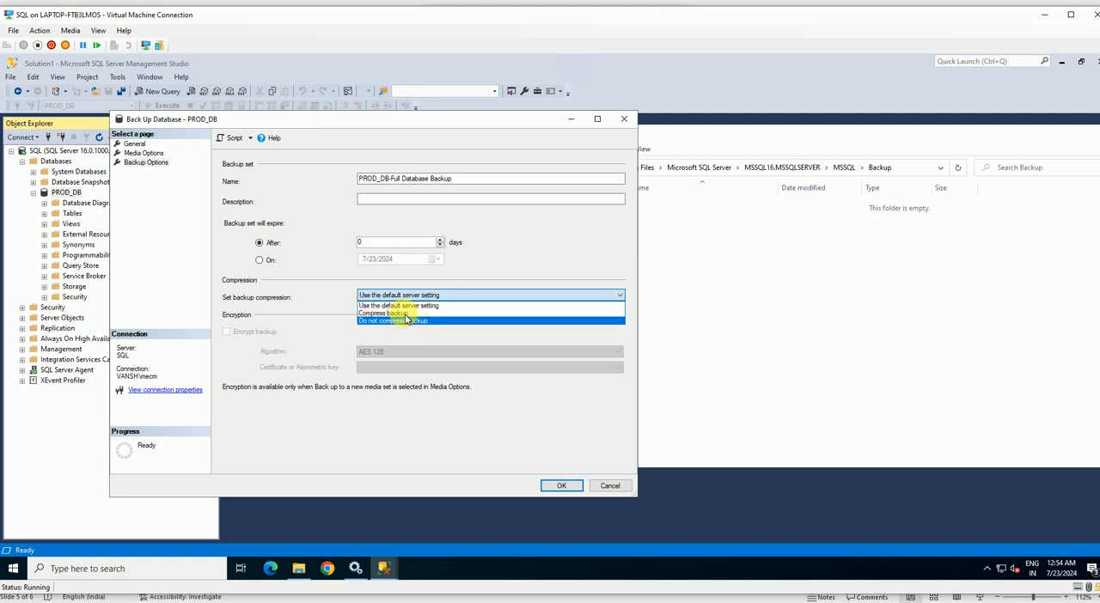
pyautogui.click(393, 305)
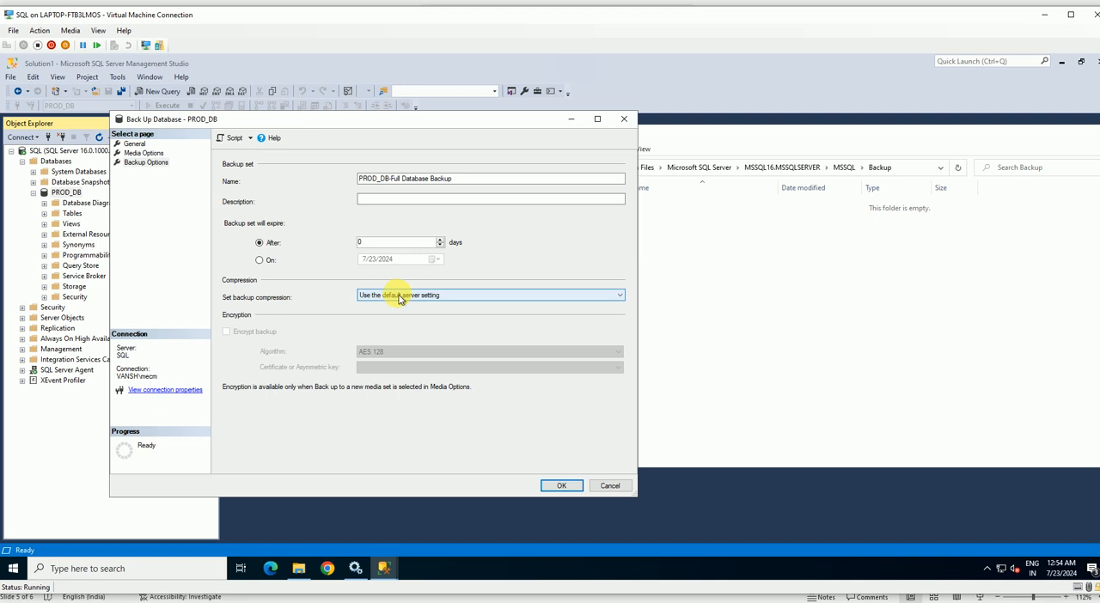
pyautogui.click(392, 297)
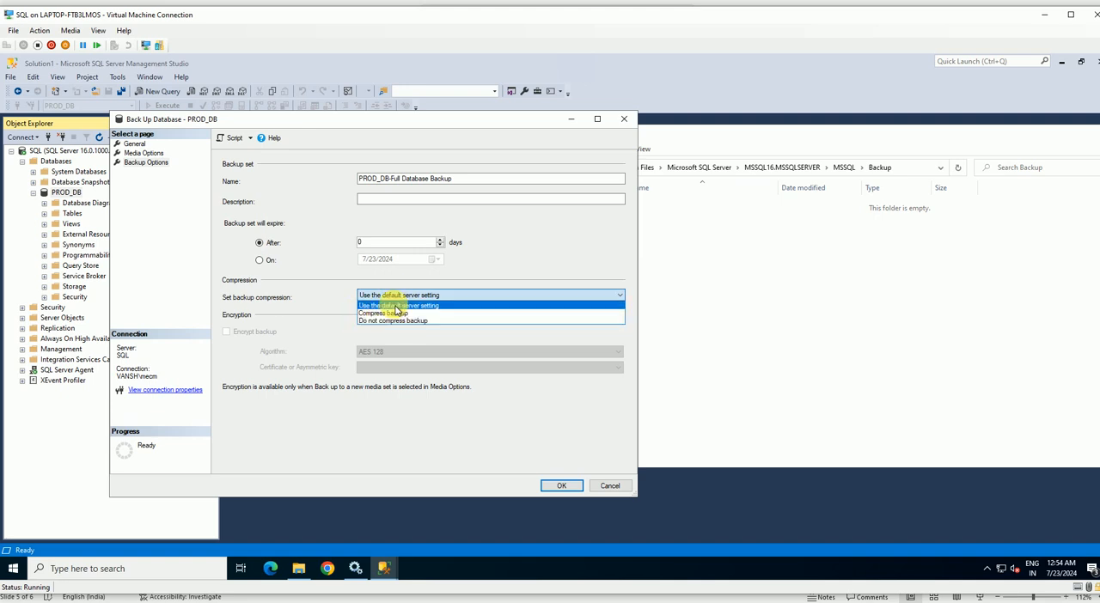
pyautogui.click(396, 306)
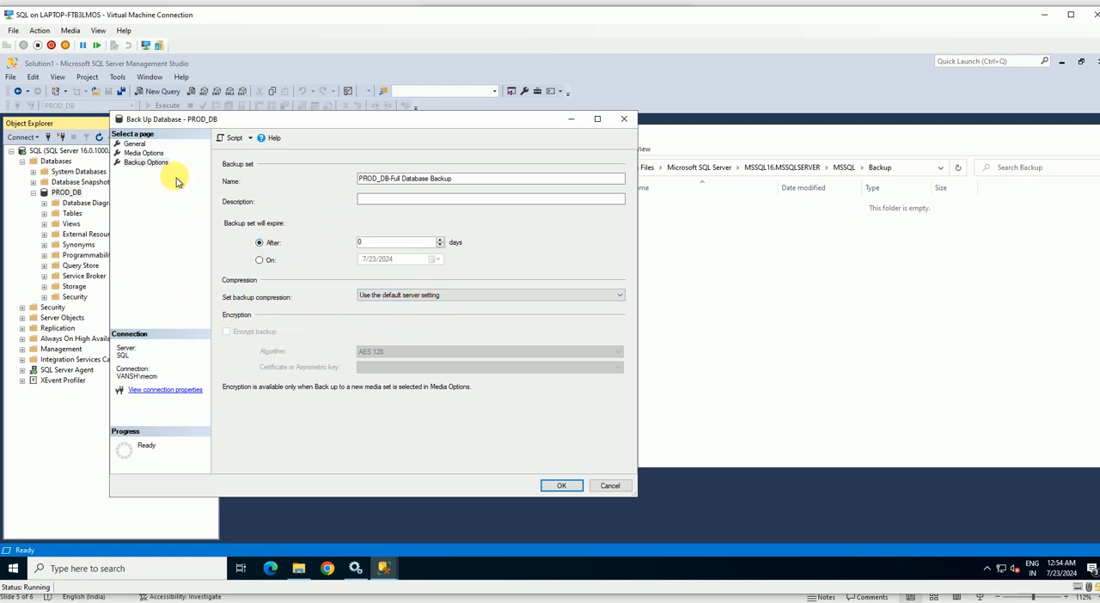
# Return to the general backup settings, keep the backup type Full, and run the disk backup of PROD_DB.
pyautogui.click(135, 144)
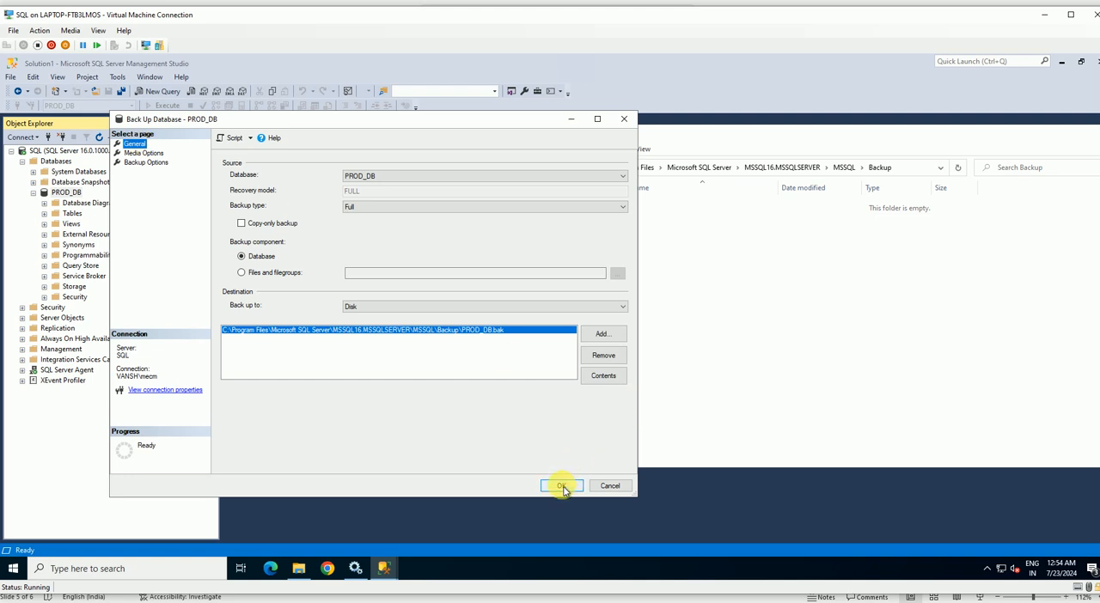
pyautogui.click(361, 211)
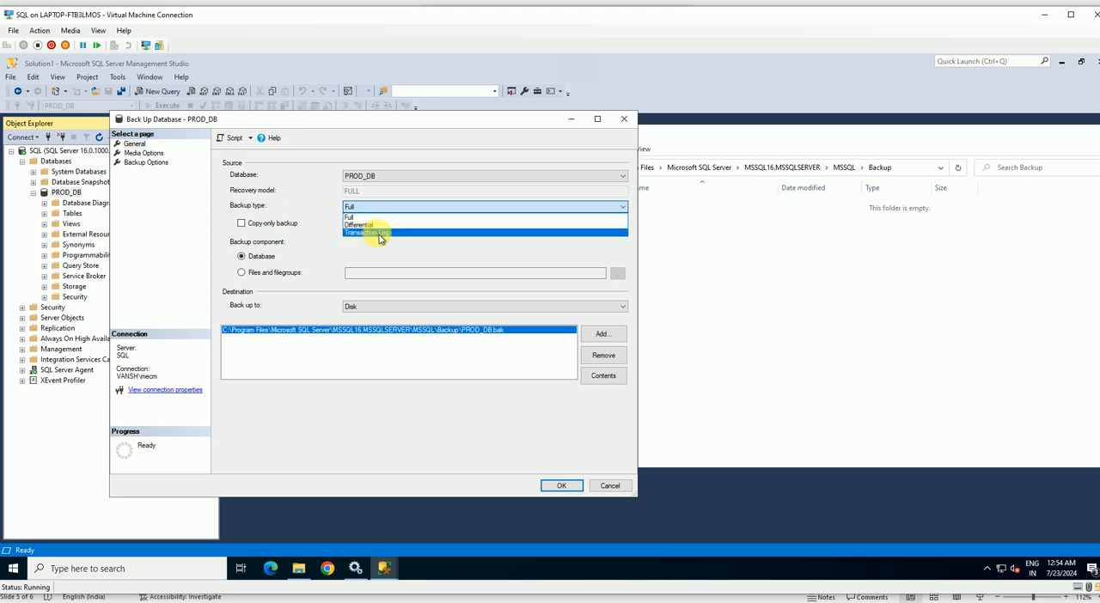
pyautogui.click(357, 215)
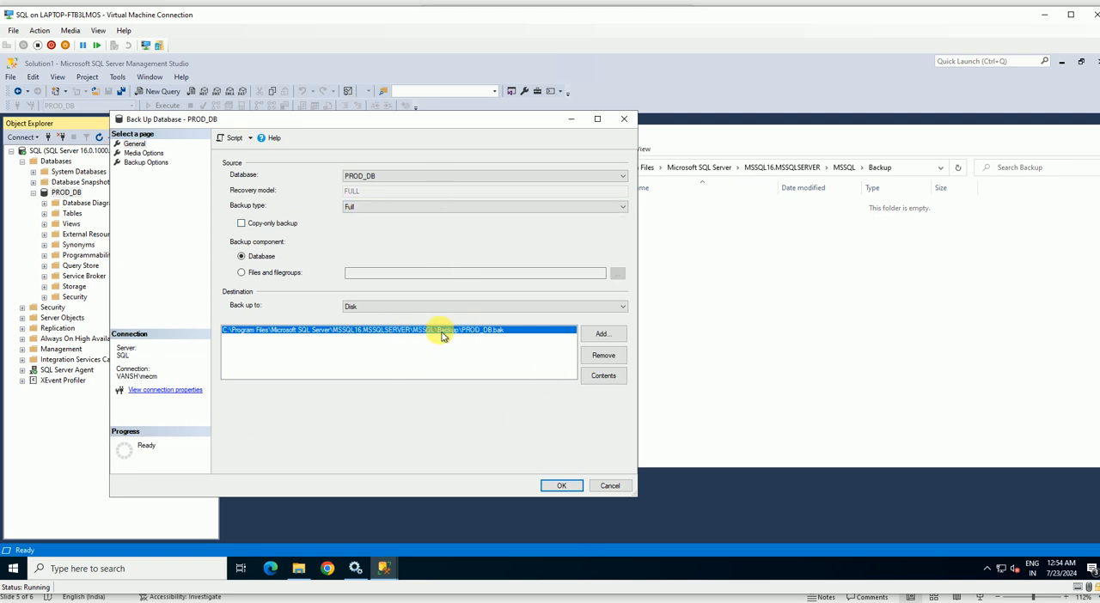
pyautogui.click(548, 494)
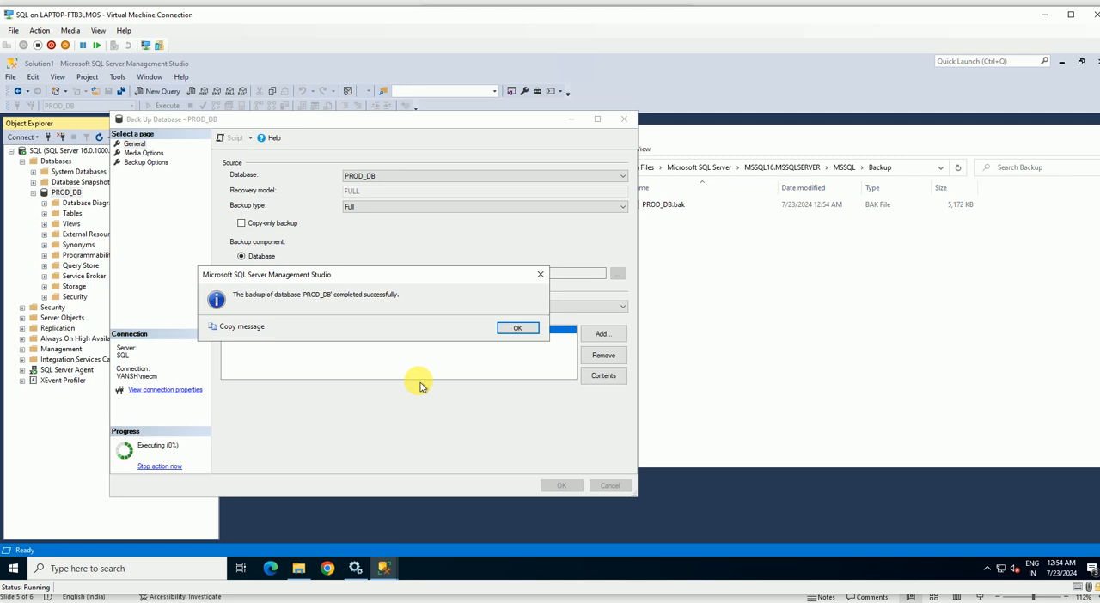
pyautogui.click(518, 328)
# Move the Backup folder window clear of the object tree and refresh its contents.
pyautogui.moveTo(847, 142); pyautogui.dragTo(614, 146)
pyautogui.rightClick(404, 251)
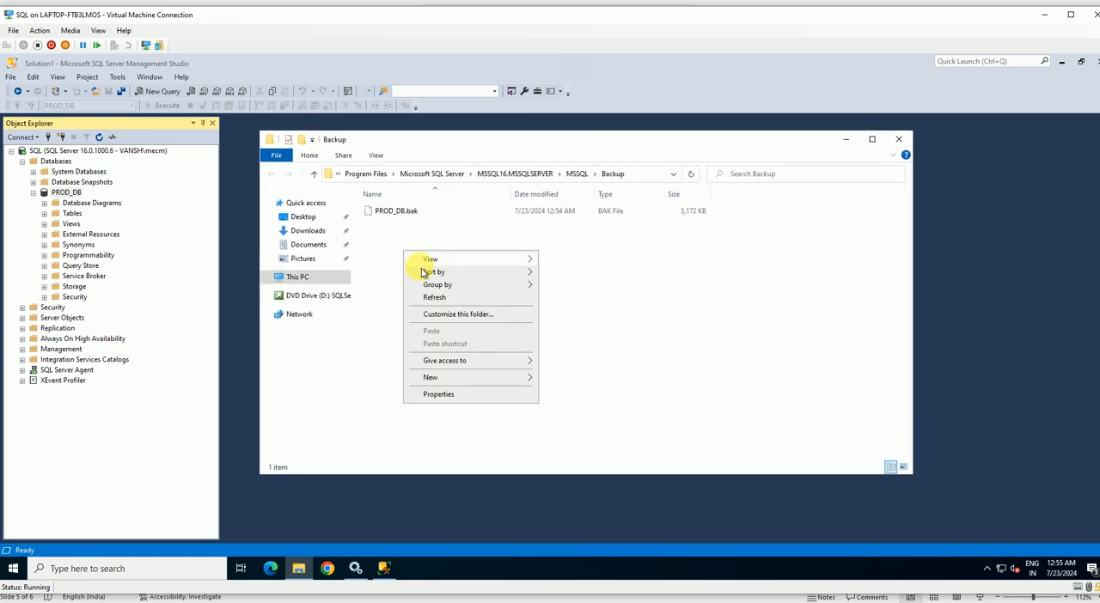
pyautogui.click(446, 299)
# Examine the size of PROD_DB.bak in its file properties, and go up to the MSSQL folder.
pyautogui.click(414, 217)
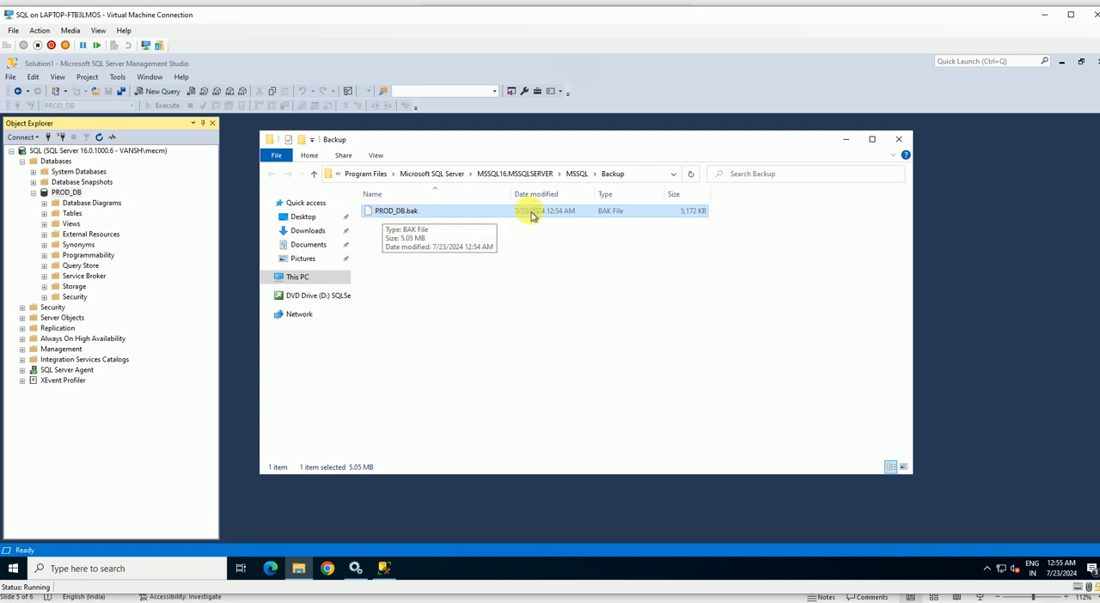
pyautogui.rightClick(468, 217)
pyautogui.click(505, 352)
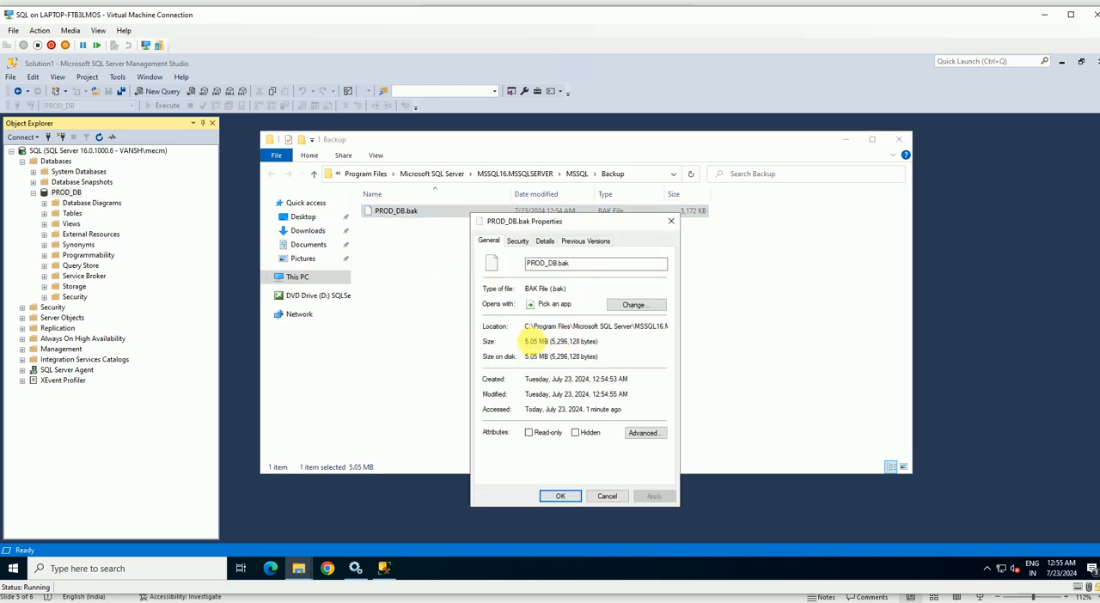
pyautogui.moveTo(612, 342); pyautogui.dragTo(520, 339)
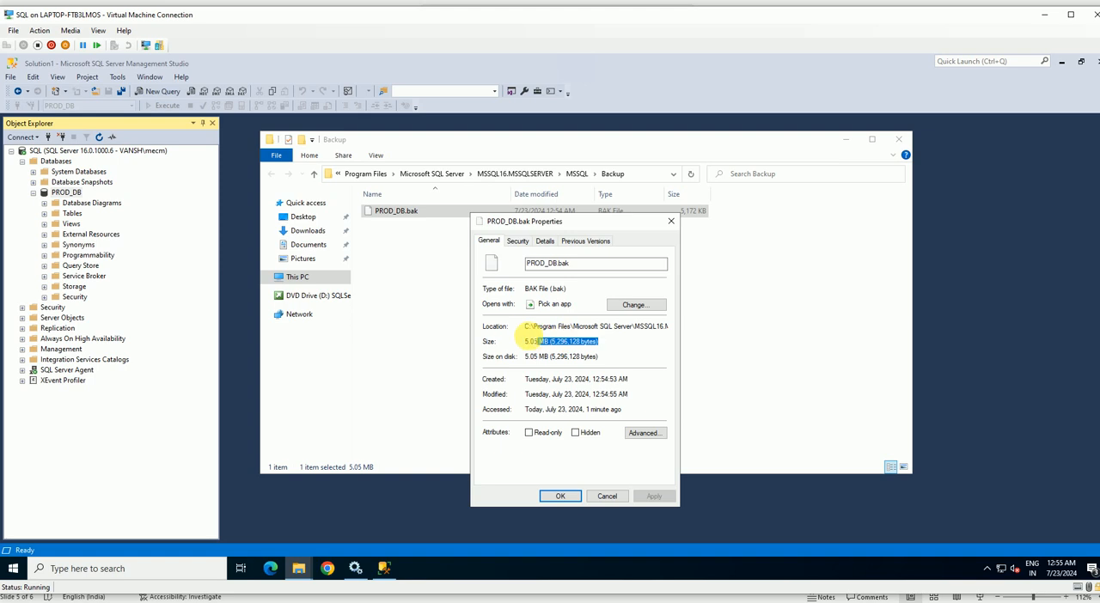
pyautogui.click(671, 223)
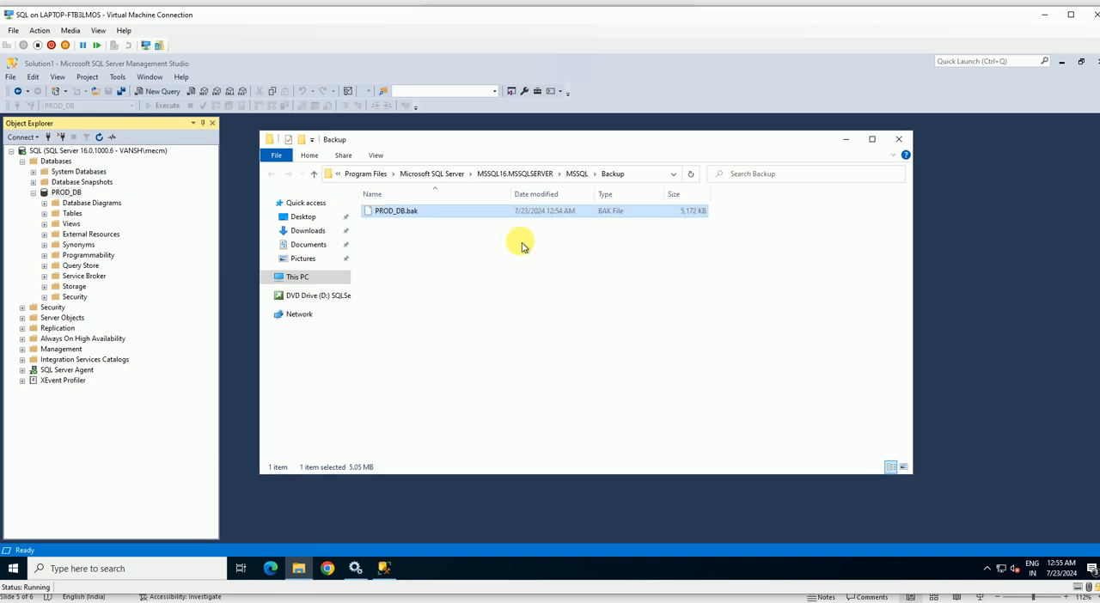
pyautogui.click(578, 175)
# Switch to SQL Server Management Studio and run a Differential backup of PROD_DB to the existing PROD_DB.bak file on disk.
pyautogui.click(383, 568)
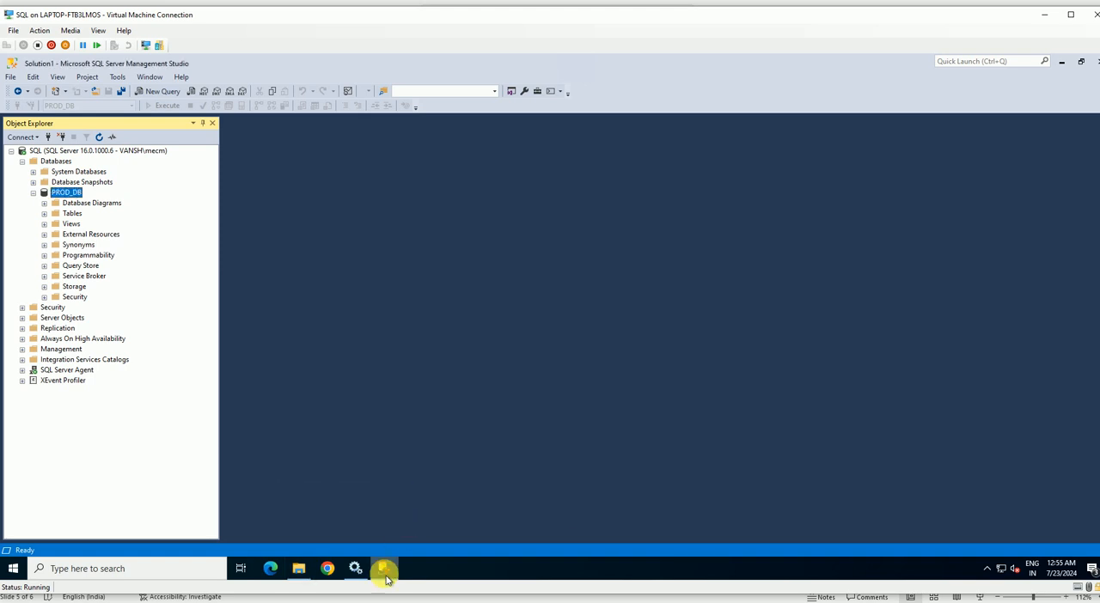
pyautogui.rightClick(66, 192)
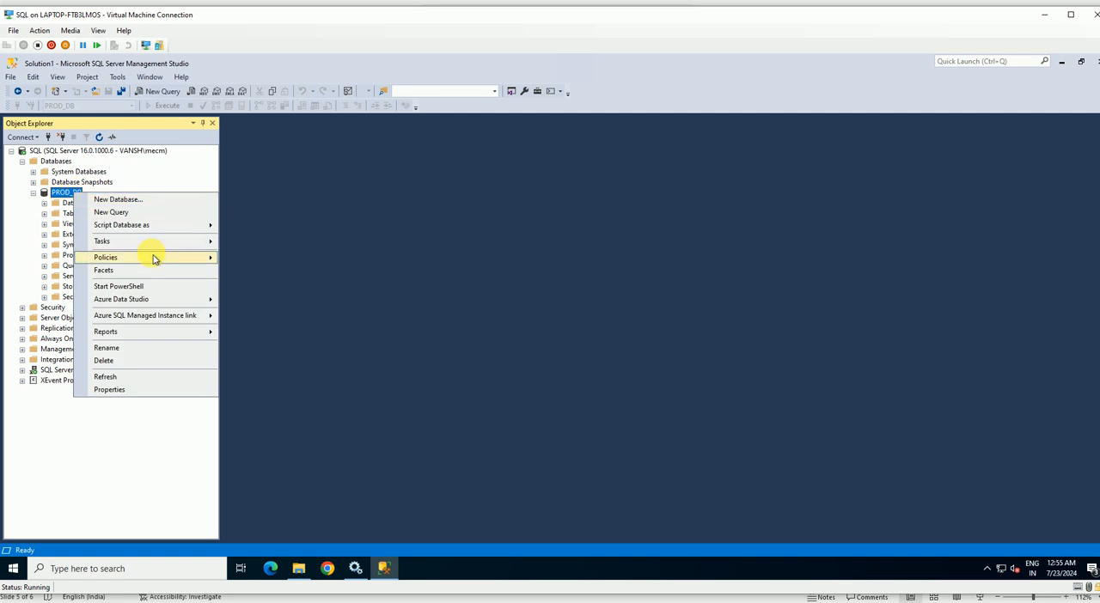
pyautogui.moveTo(150, 244)
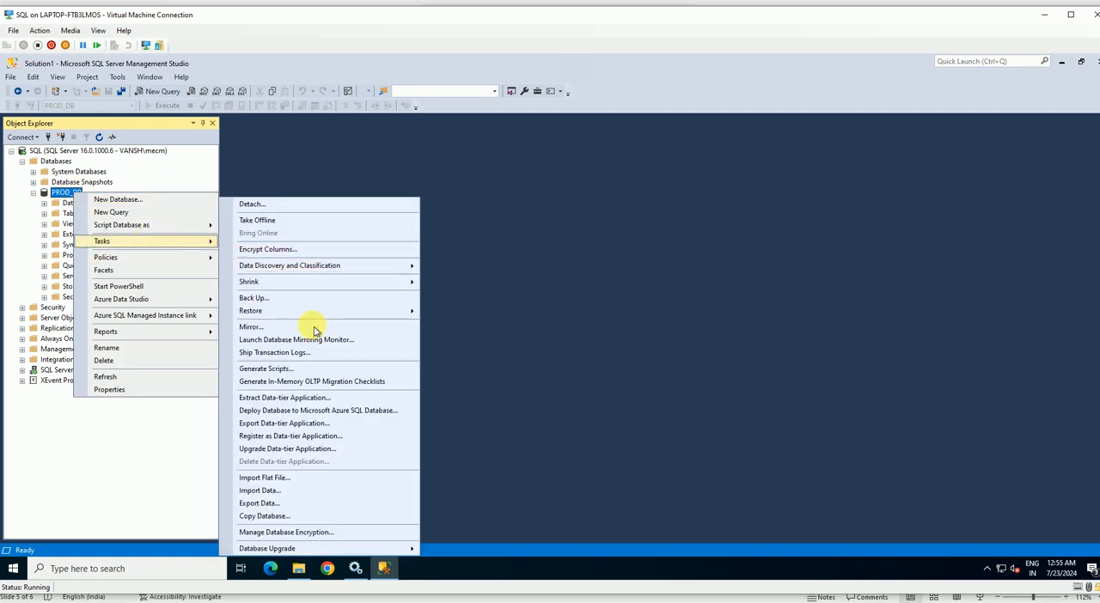
pyautogui.click(289, 300)
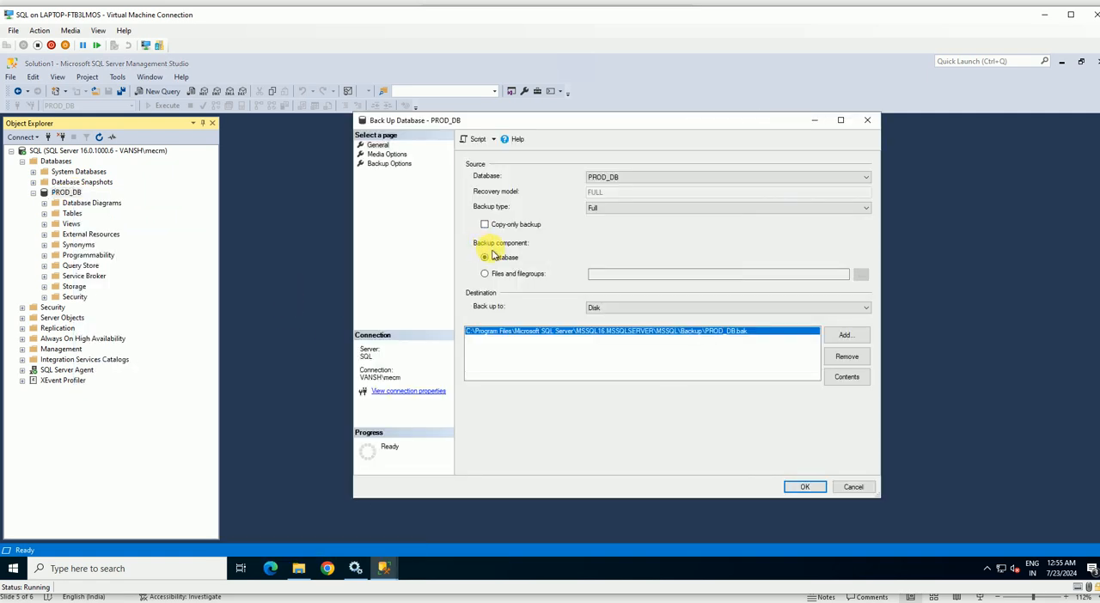
pyautogui.moveTo(550, 122); pyautogui.dragTo(309, 133)
pyautogui.click(400, 220)
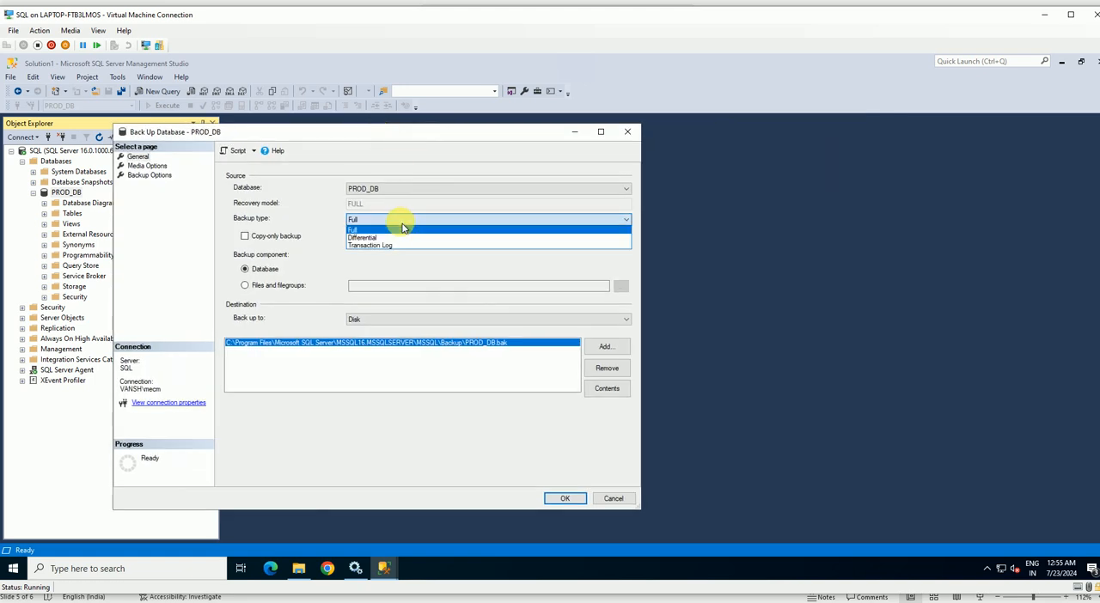
pyautogui.click(384, 238)
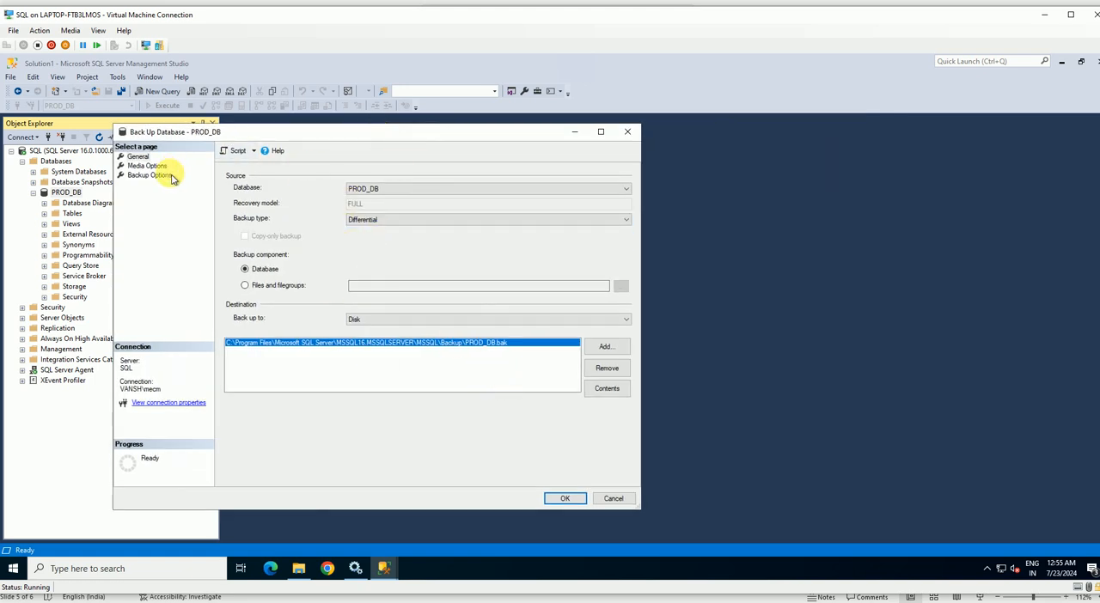
pyautogui.click(567, 498)
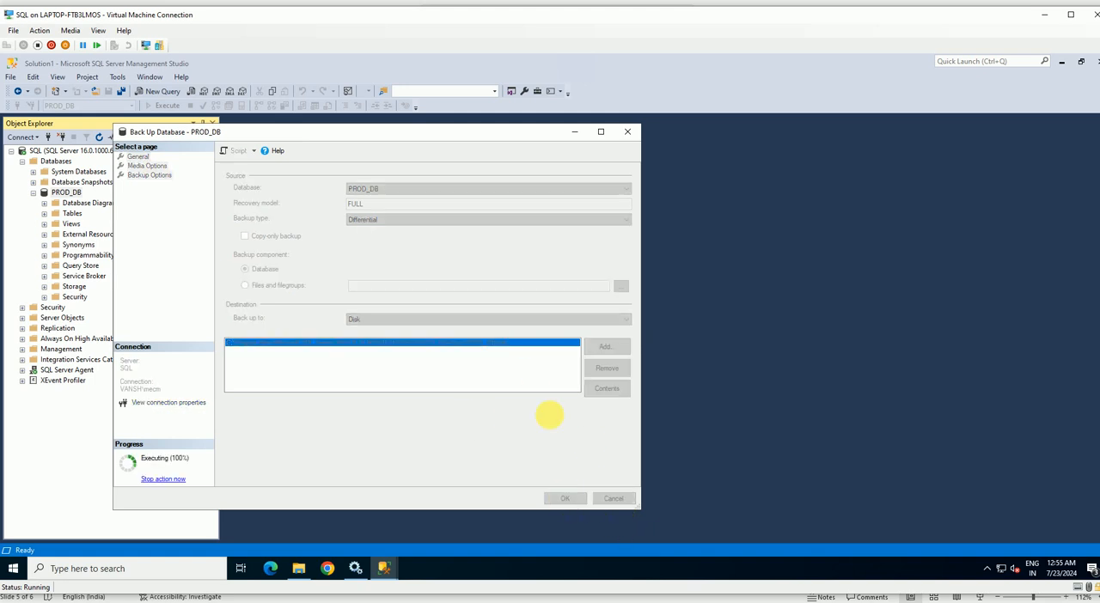
pyautogui.click(517, 343)
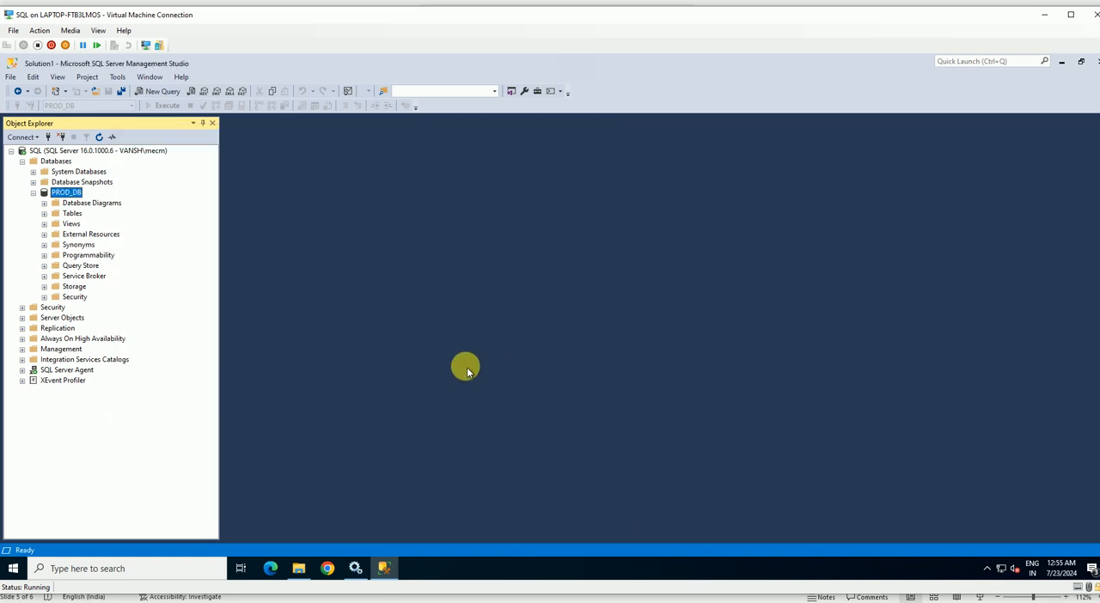
# Switch to File Explorer, open the Backup folder inside MSSQL, and refresh it to check the PROD_DB.bak file.
pyautogui.click(298, 568)
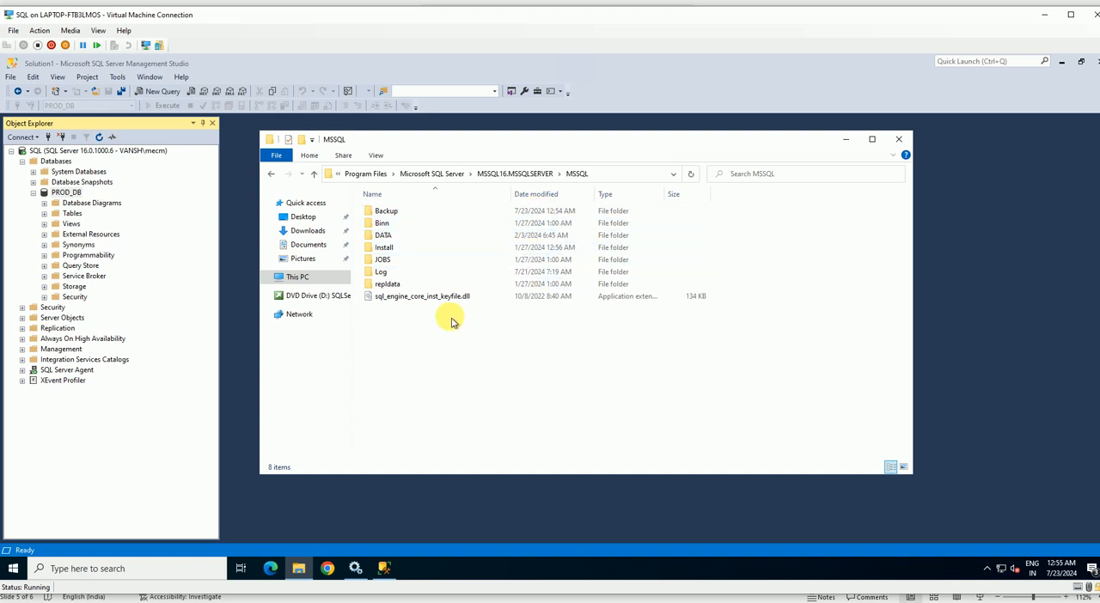
pyautogui.doubleClick(387, 212)
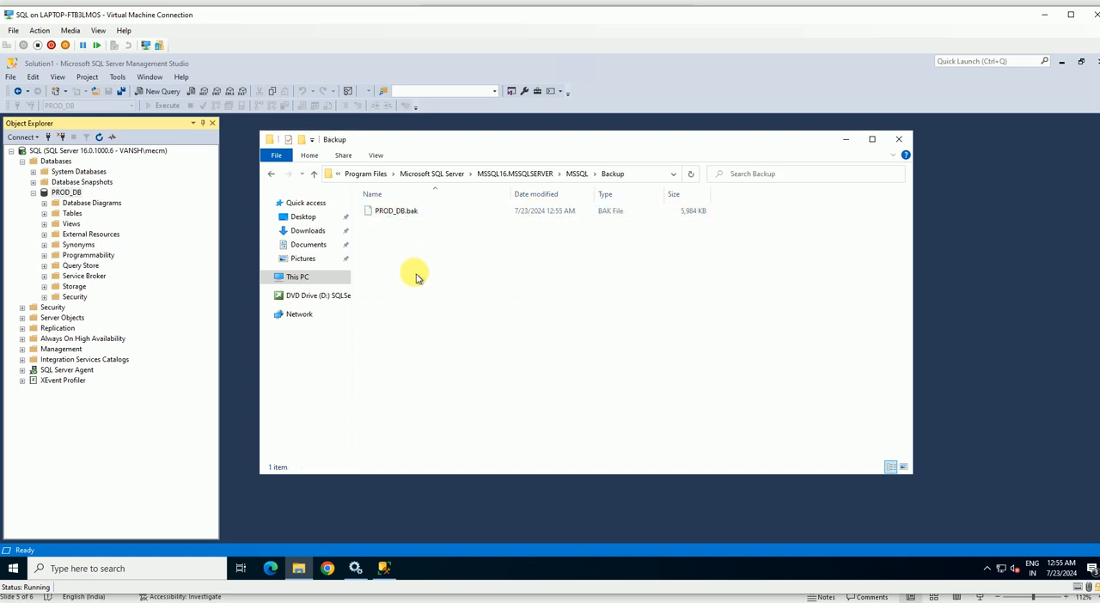
pyautogui.rightClick(404, 253)
pyautogui.click(443, 303)
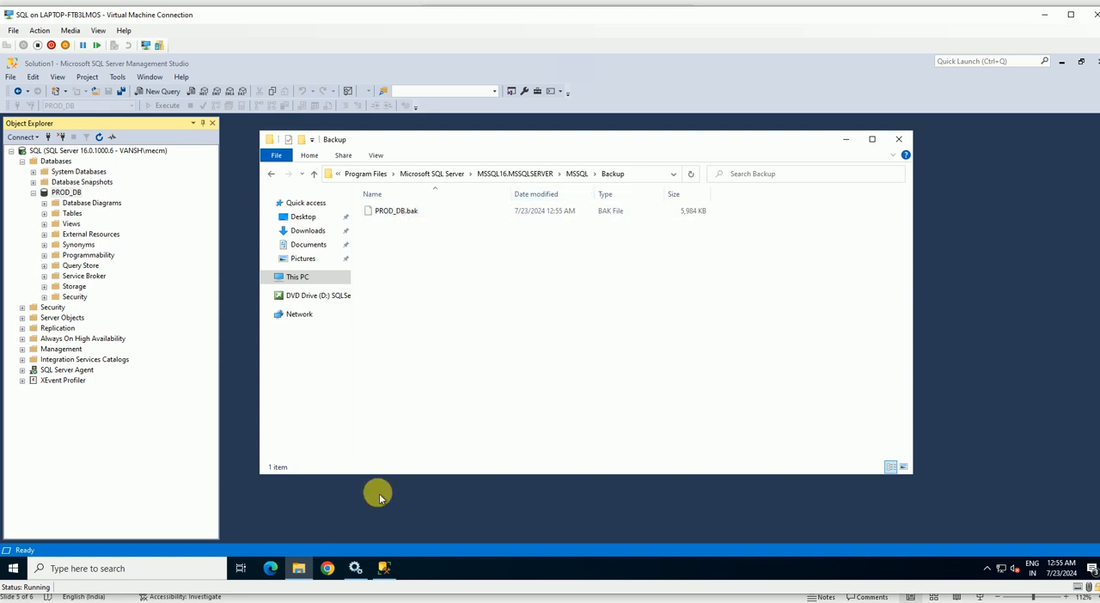
# Switch to SQL Server Management Studio and start a backup of PROD_DB with the backup type set to Transaction Log.
pyautogui.click(382, 570)
pyautogui.click(75, 190)
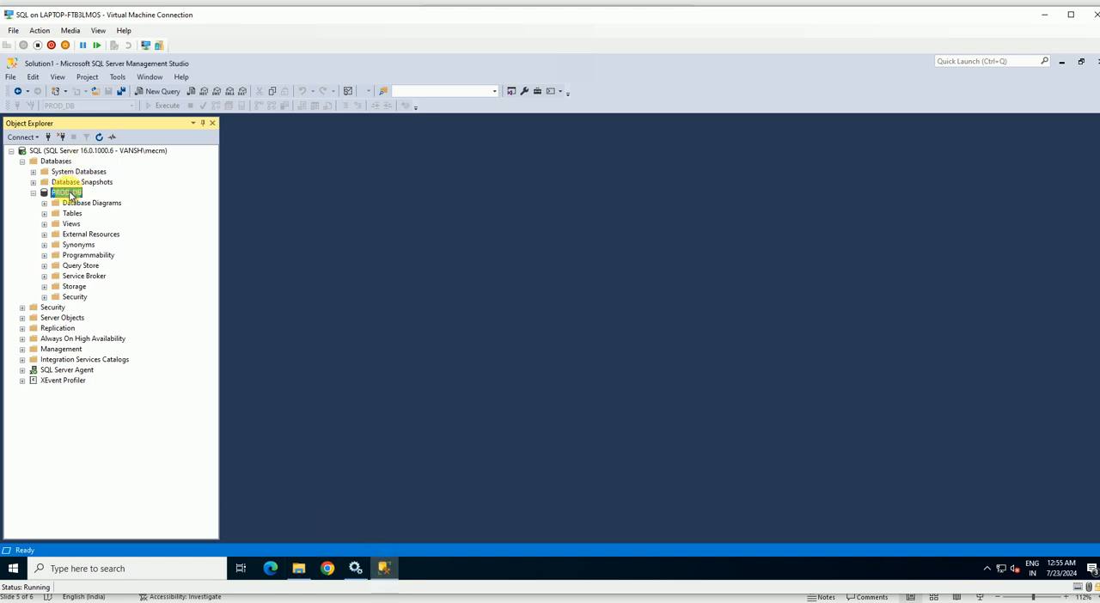
pyautogui.rightClick(70, 194)
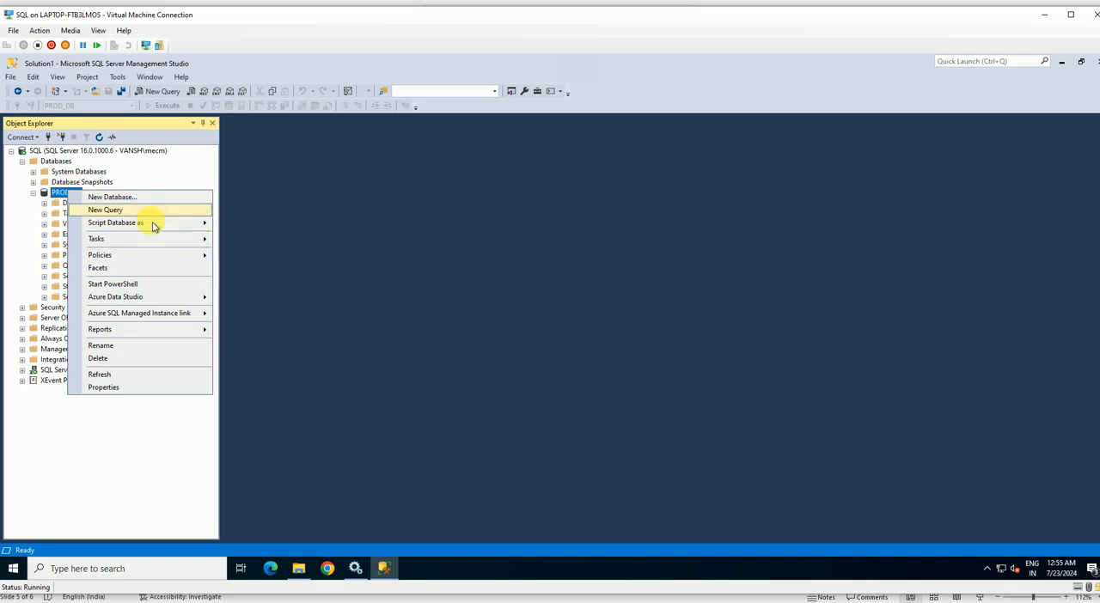
pyautogui.moveTo(163, 240)
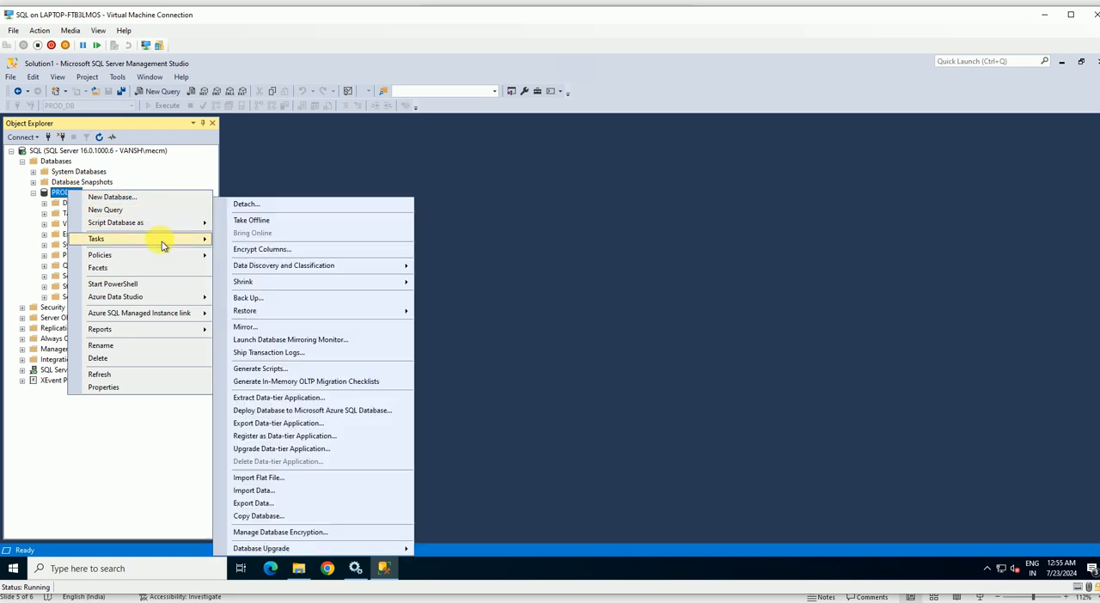
pyautogui.click(257, 298)
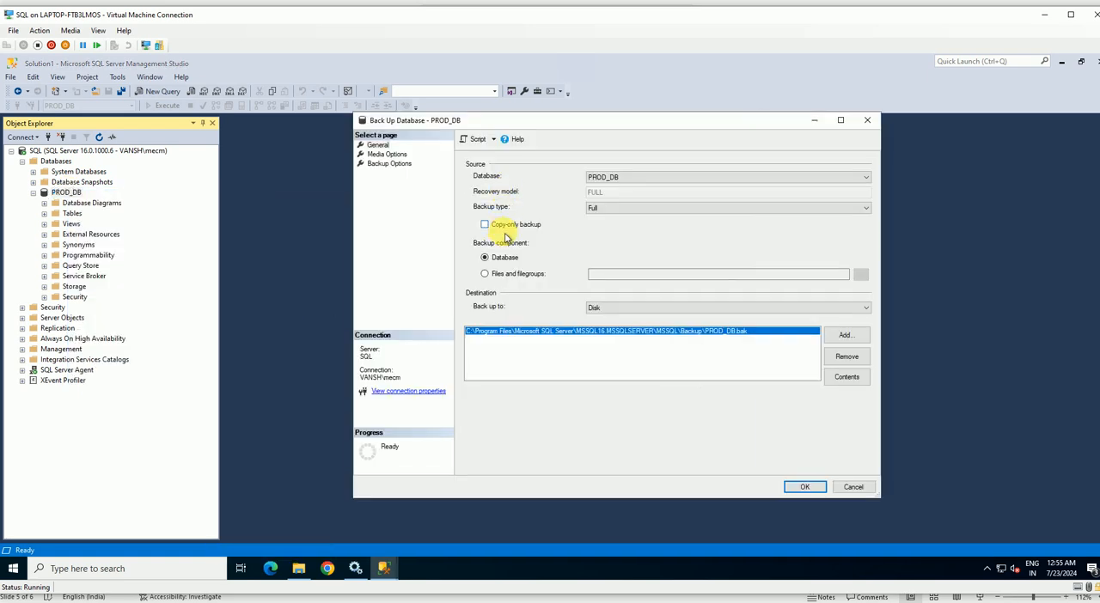
pyautogui.moveTo(623, 121); pyautogui.dragTo(486, 112)
pyautogui.click(495, 208)
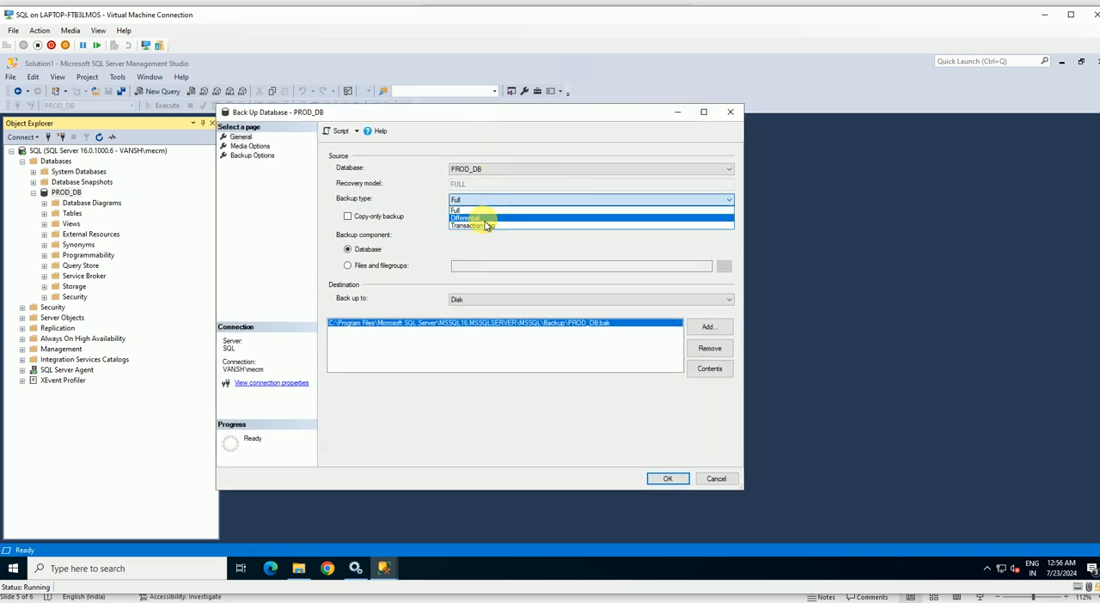
pyautogui.click(492, 225)
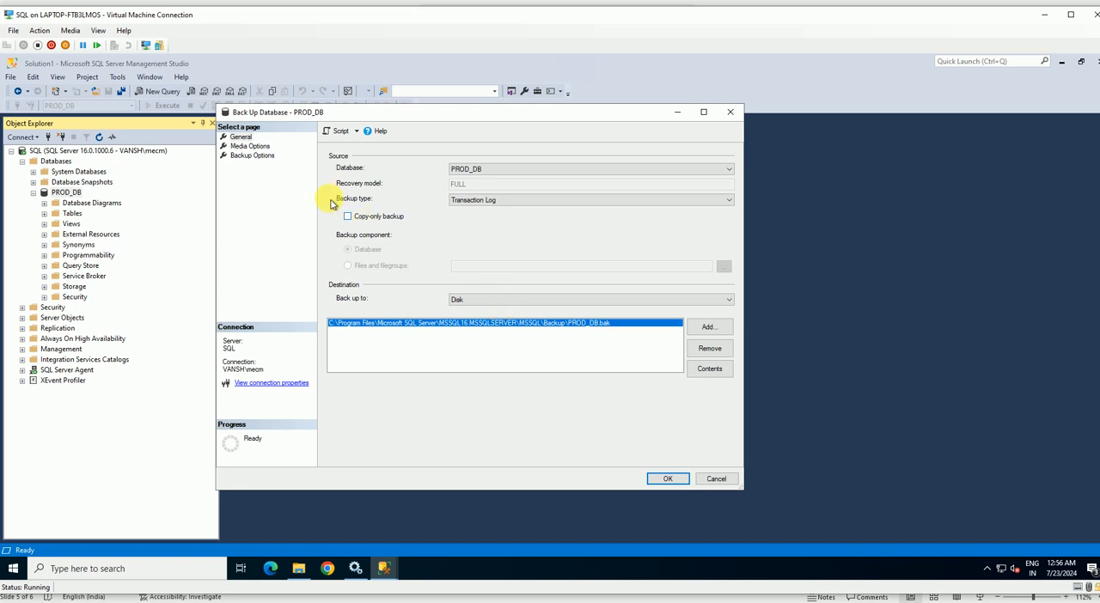
# Review the media and backup options, and run the Transaction Log backup to the existing PROD_DB.bak file on disk.
pyautogui.click(255, 148)
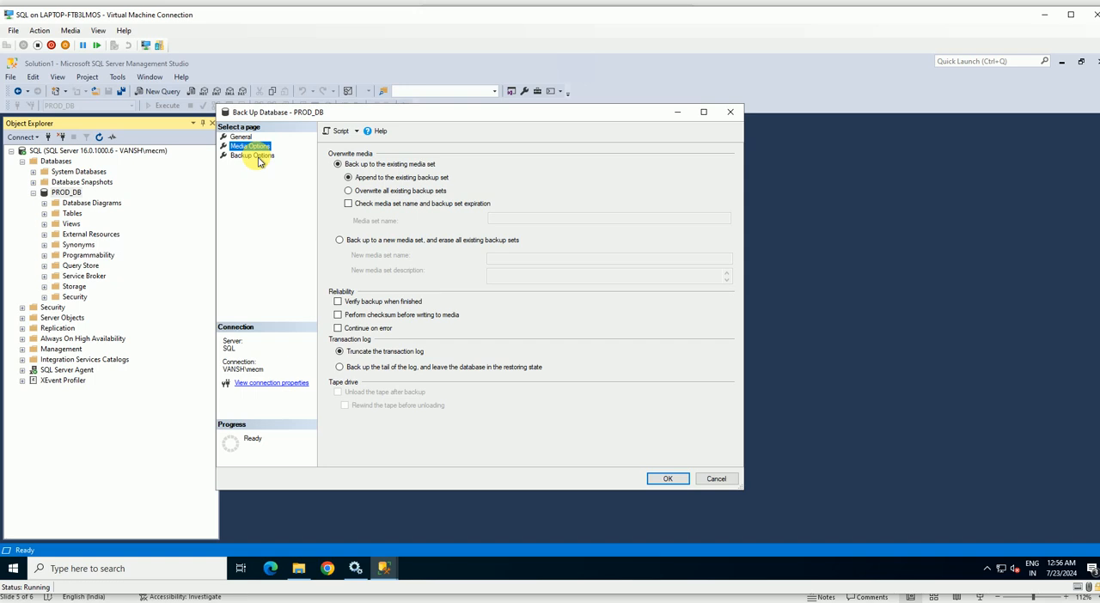
pyautogui.click(256, 157)
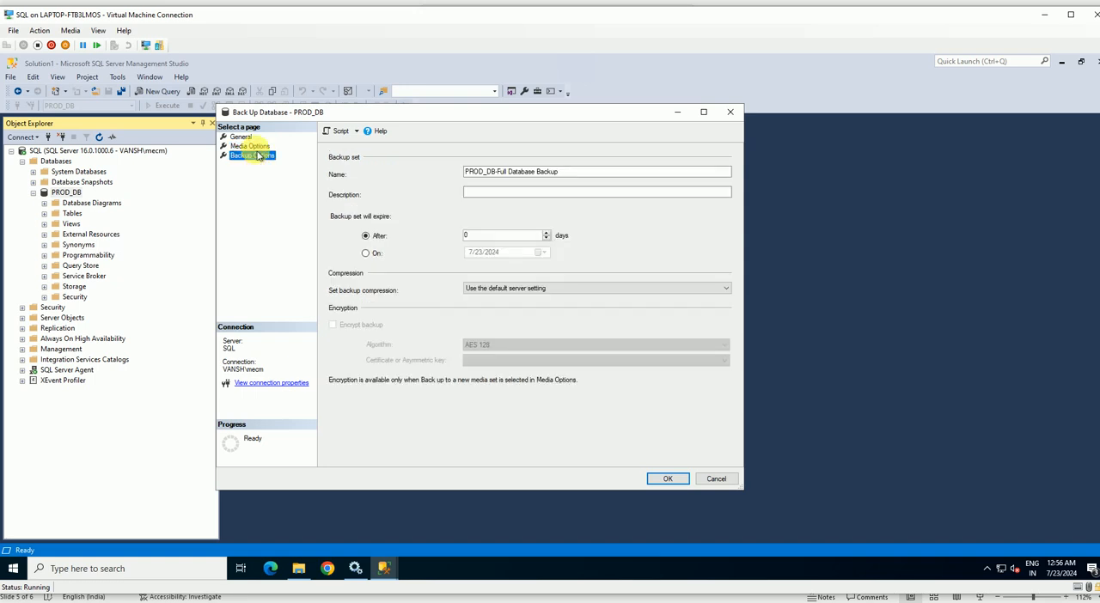
pyautogui.click(254, 148)
pyautogui.click(245, 138)
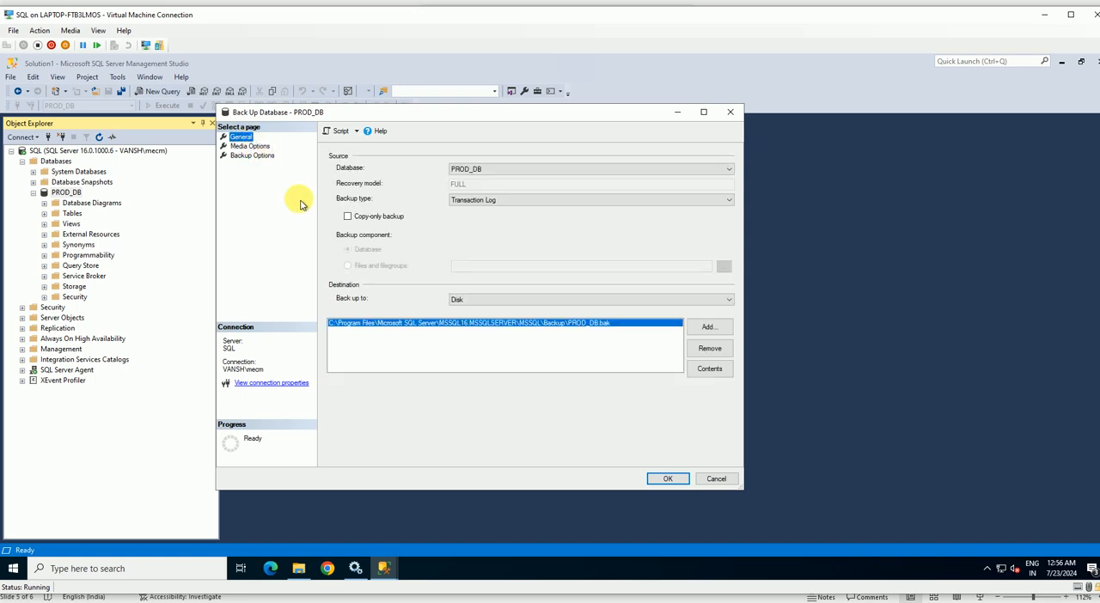
pyautogui.click(666, 479)
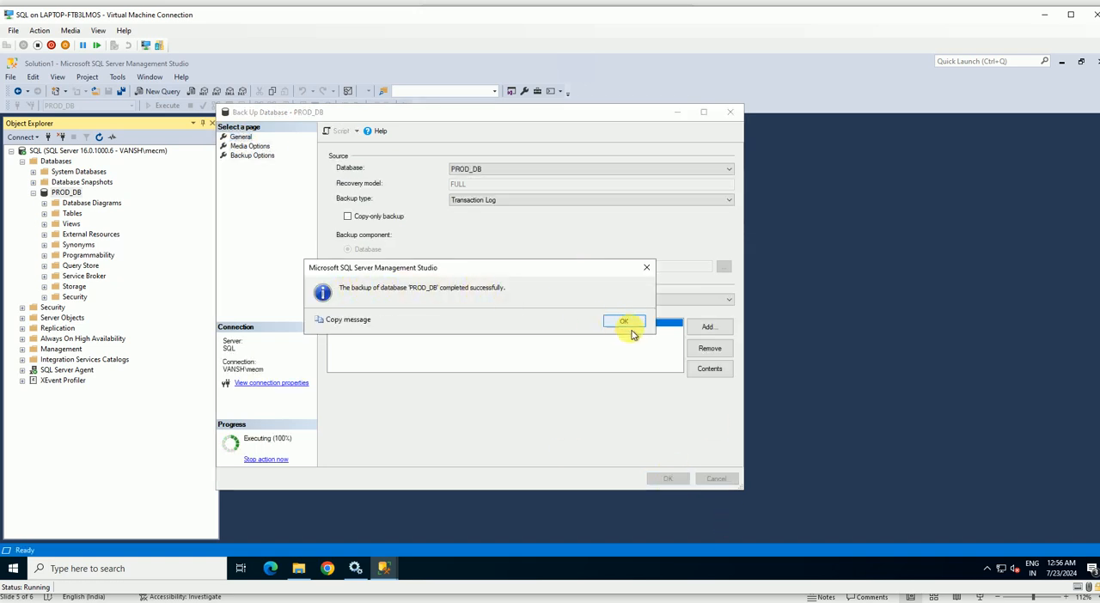
pyautogui.click(624, 322)
# Switch to File Explorer, refresh the Backup folder, and check the size and modified date of PROD_DB.bak.
pyautogui.click(301, 567)
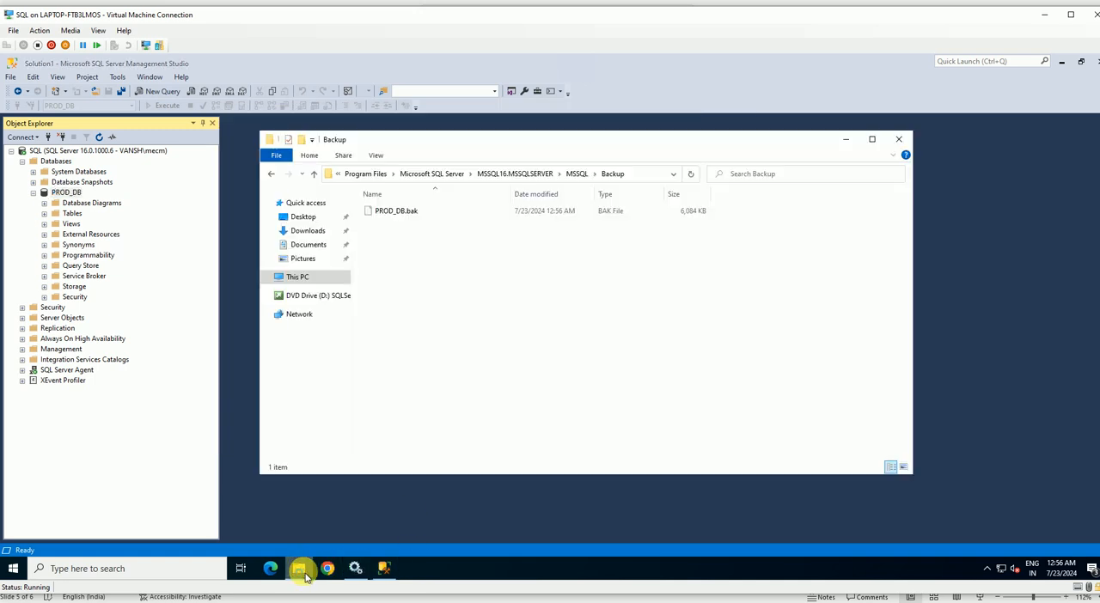
pyautogui.rightClick(433, 284)
pyautogui.click(456, 328)
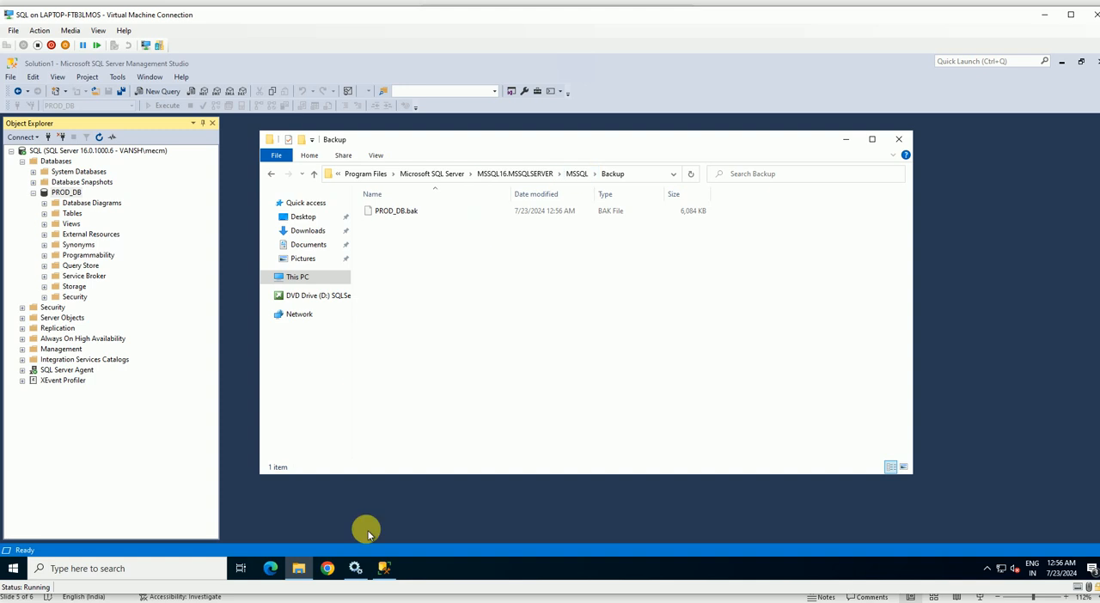
pyautogui.click(384, 569)
pyautogui.click(387, 570)
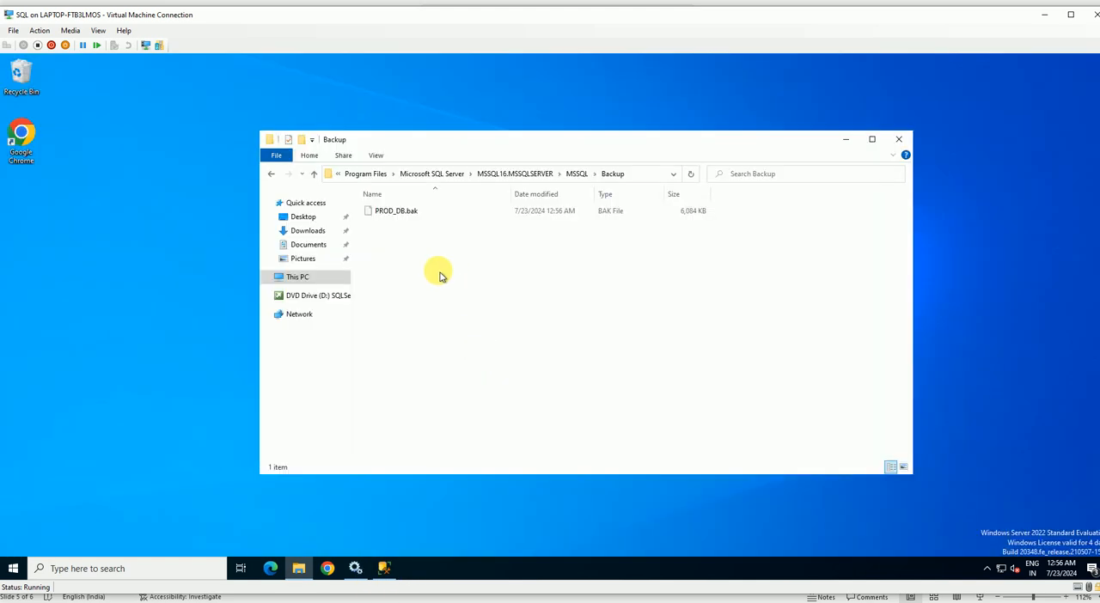
pyautogui.rightClick(400, 240)
pyautogui.click(447, 290)
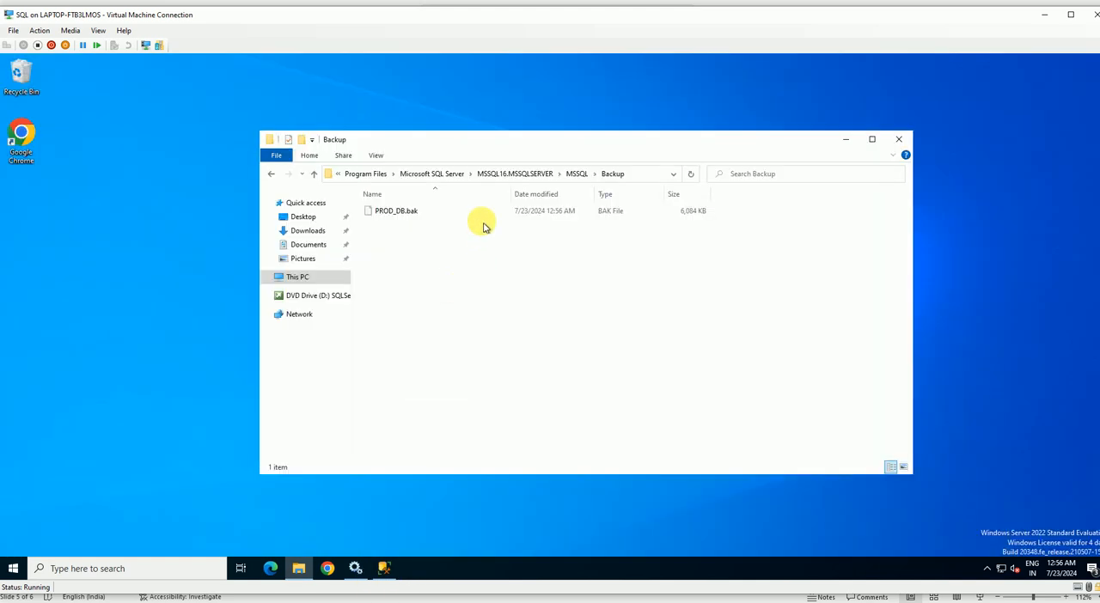
pyautogui.moveTo(515, 141); pyautogui.dragTo(417, 128)
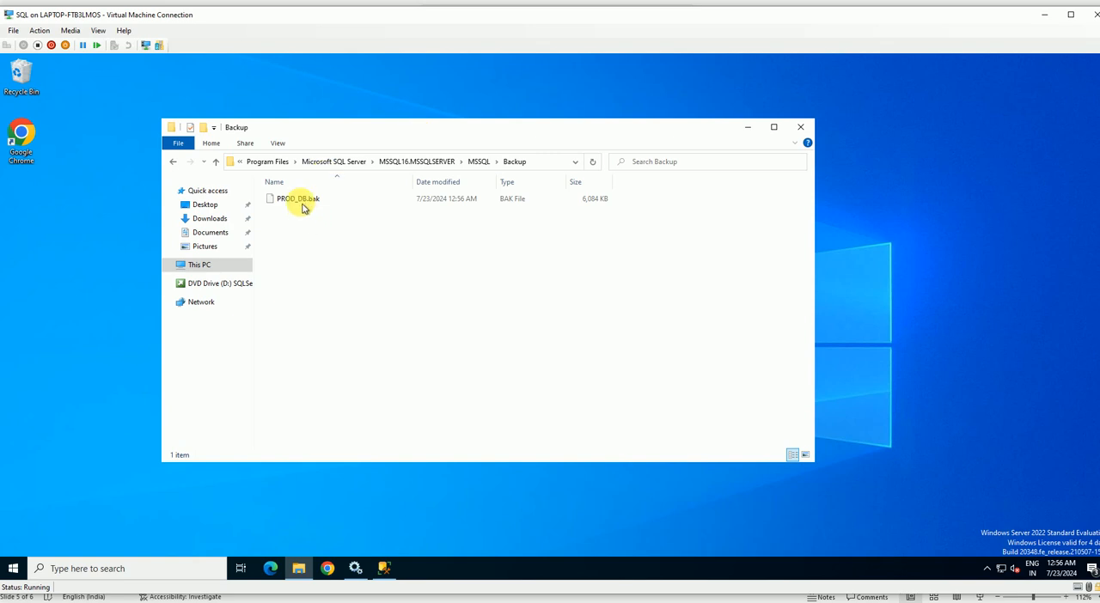
pyautogui.click(301, 206)
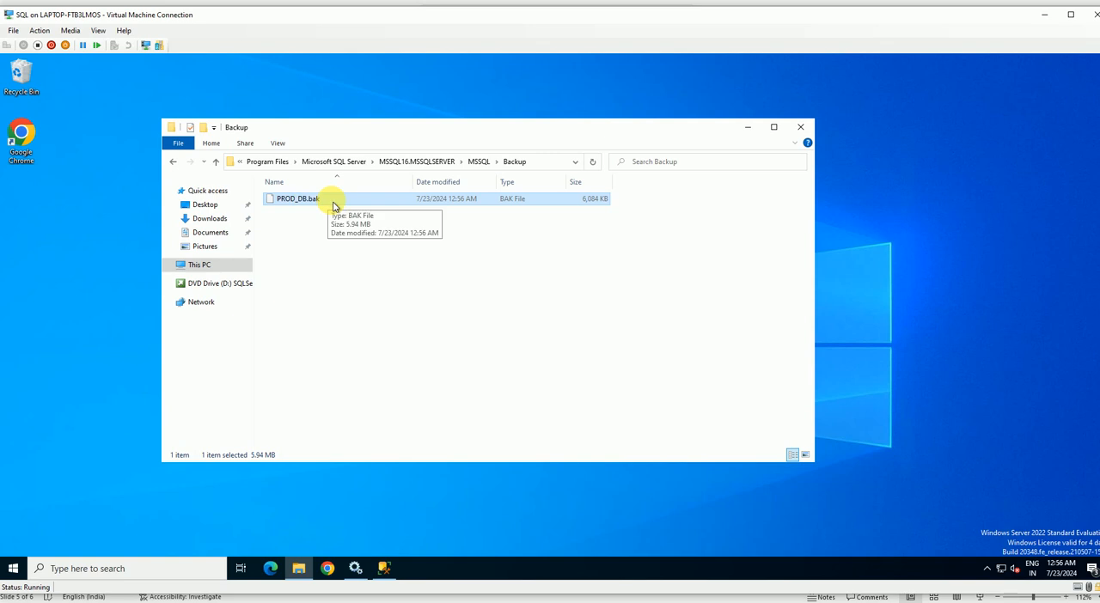
# Switch to SQL Server Management Studio and run a Full copy-only backup of PROD_DB to the existing PROD_DB.bak file on disk.
pyautogui.click(387, 577)
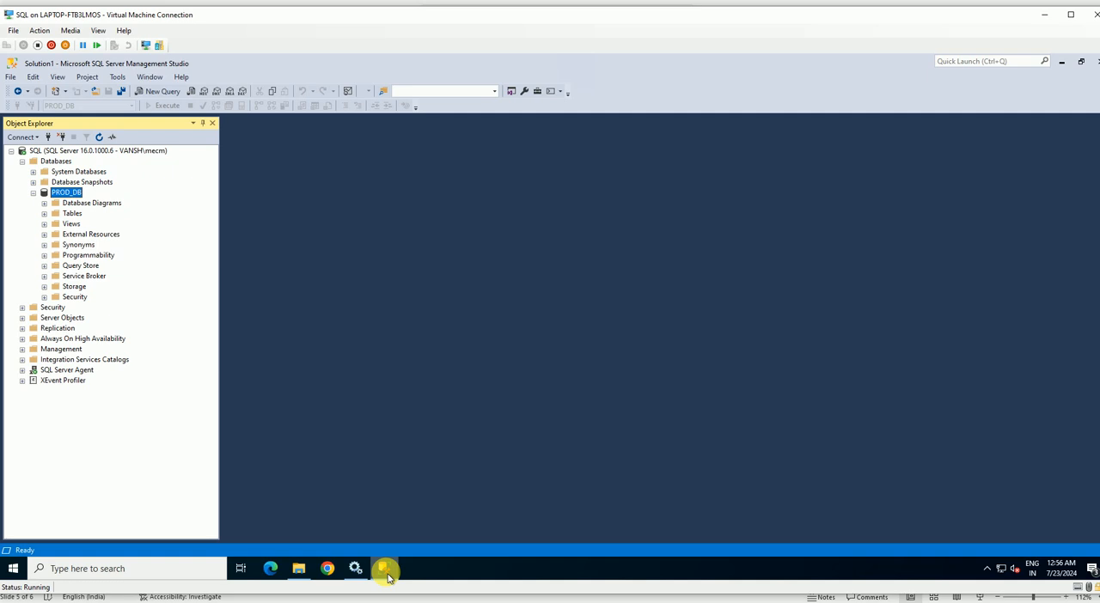
pyautogui.rightClick(72, 194)
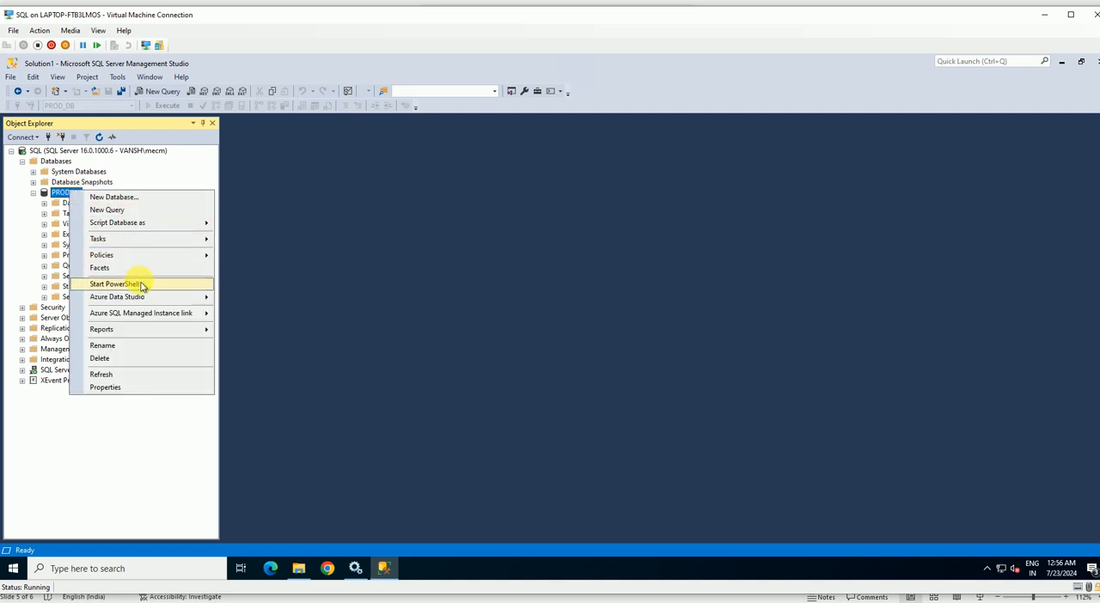
pyautogui.moveTo(184, 246)
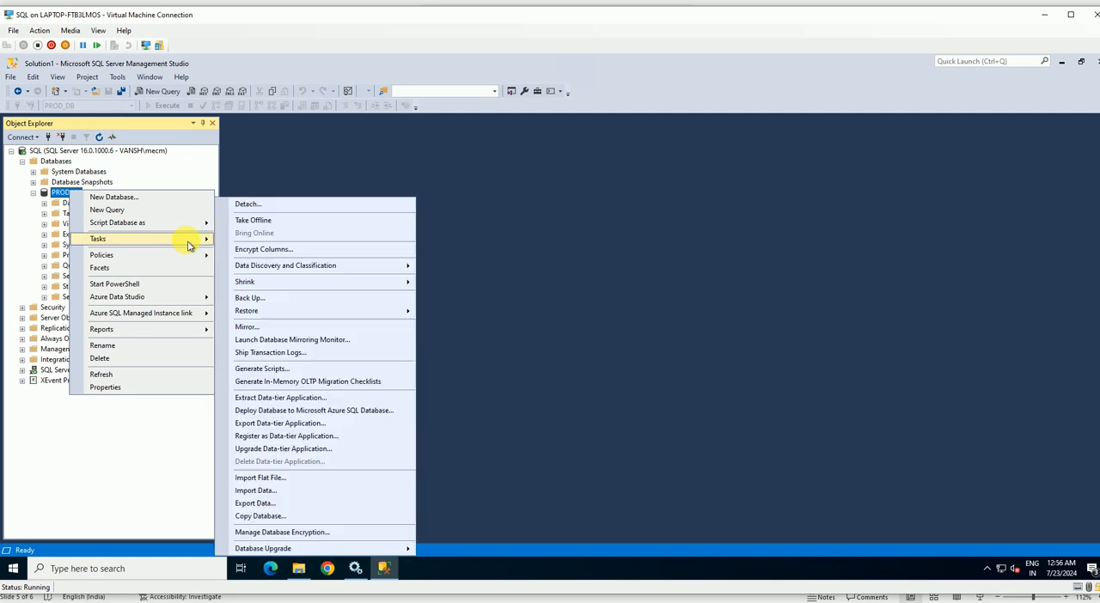
pyautogui.click(270, 299)
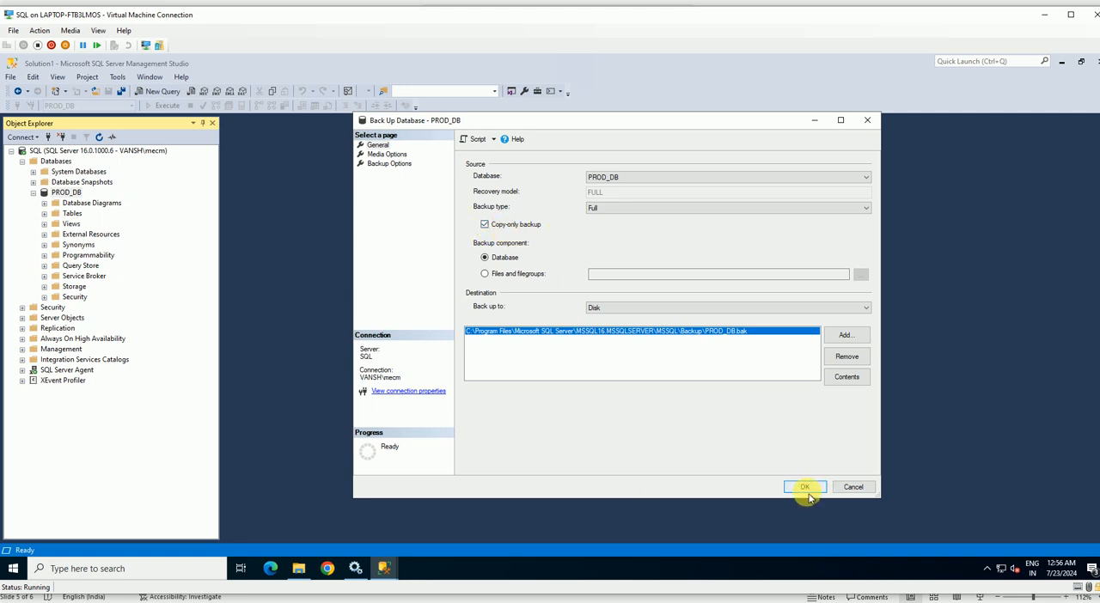
pyautogui.click(486, 224)
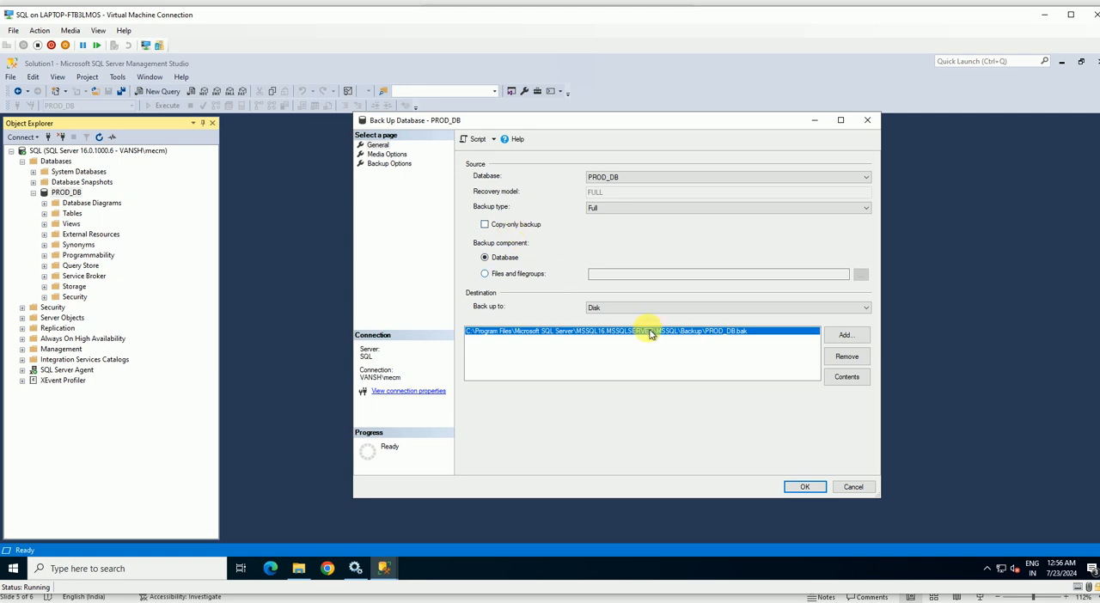
pyautogui.click(801, 487)
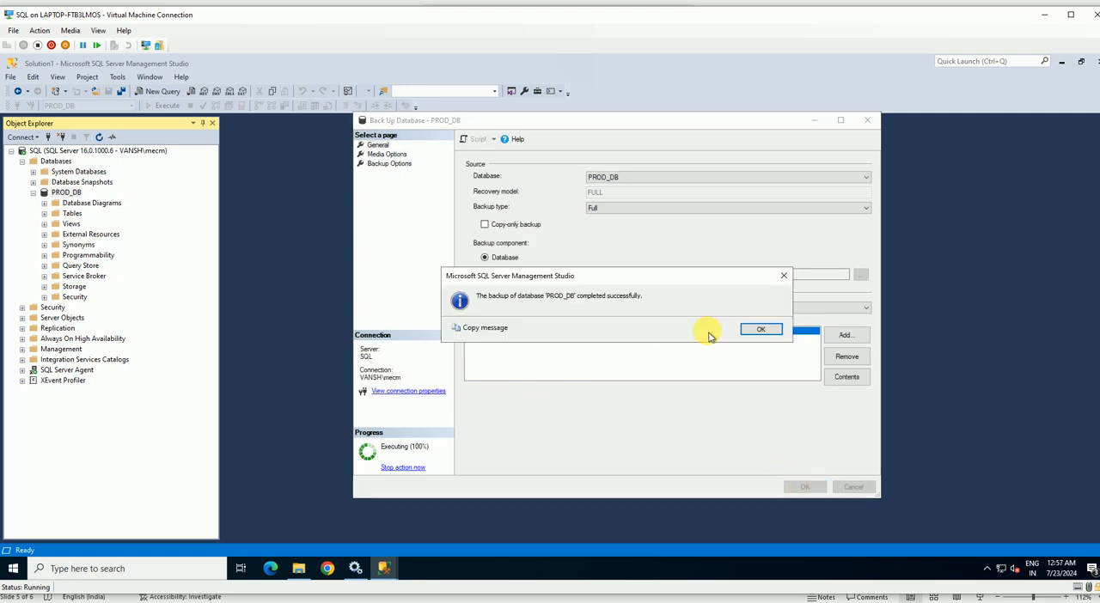
pyautogui.click(760, 329)
# Switch to File Explorer and refresh the Backup folder to check the PROD_DB.bak file after the copy-only backup.
pyautogui.click(298, 568)
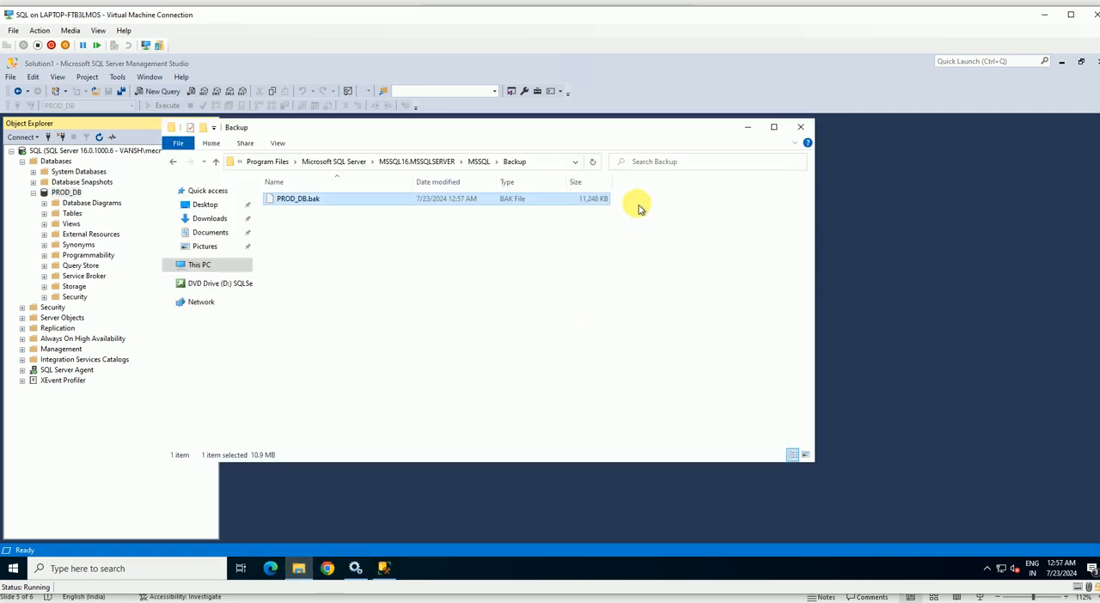
pyautogui.rightClick(330, 242)
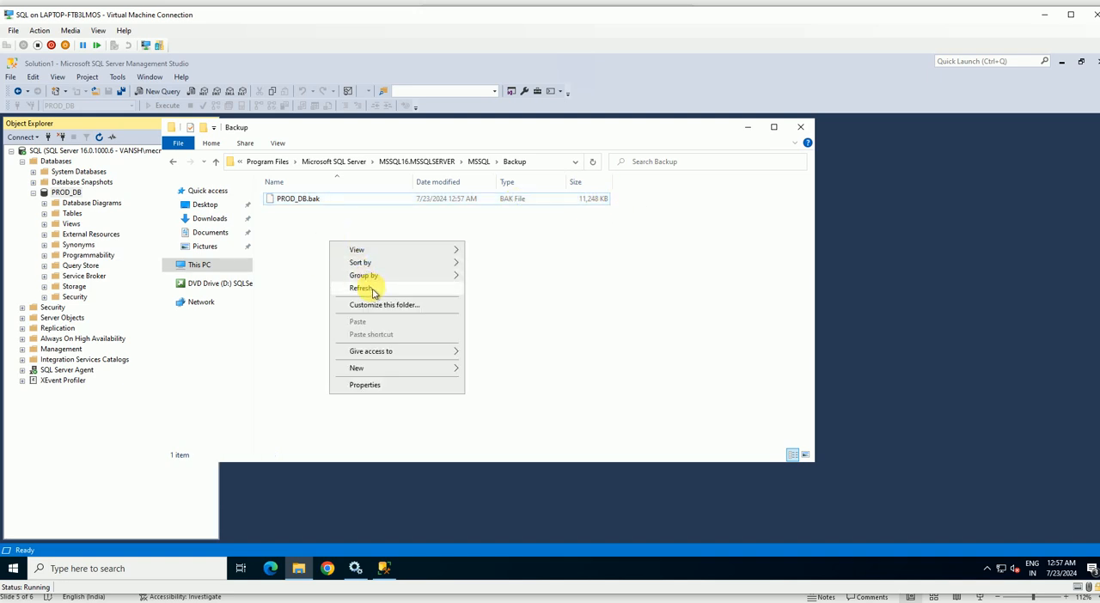
pyautogui.click(374, 294)
pyautogui.rightClick(314, 231)
pyautogui.click(354, 279)
pyautogui.rightClick(321, 238)
pyautogui.click(352, 278)
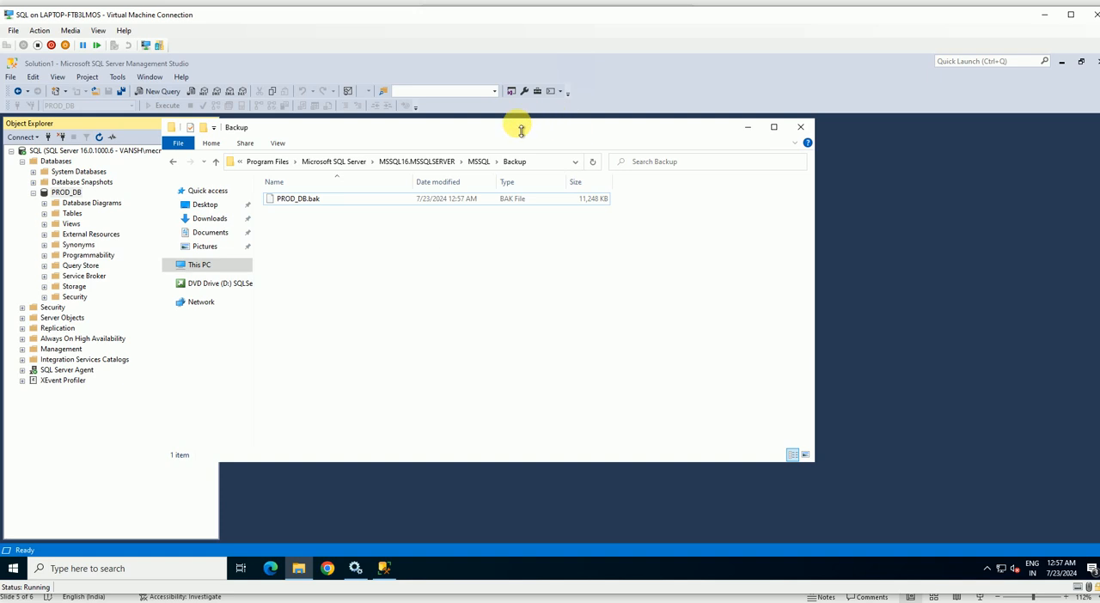
# Refresh the Backup folder again, select PROD_DB.bak to examine its size, and move the folder window clear of the object tree.
pyautogui.moveTo(507, 130); pyautogui.dragTo(421, 139)
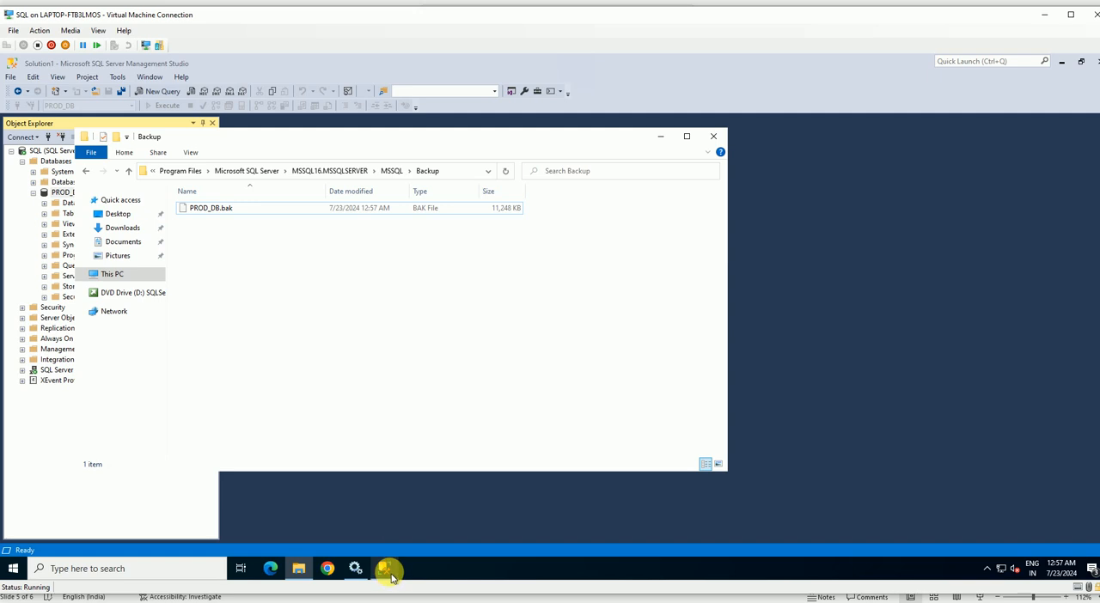
pyautogui.rightClick(245, 239)
pyautogui.click(280, 291)
pyautogui.click(419, 210)
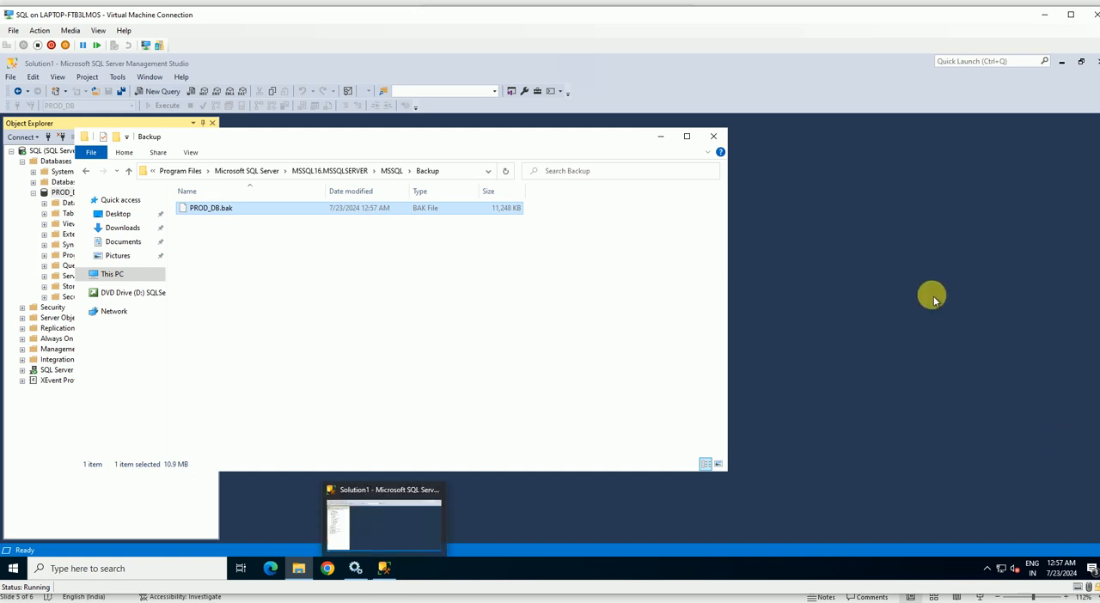
pyautogui.moveTo(522, 147); pyautogui.dragTo(637, 166)
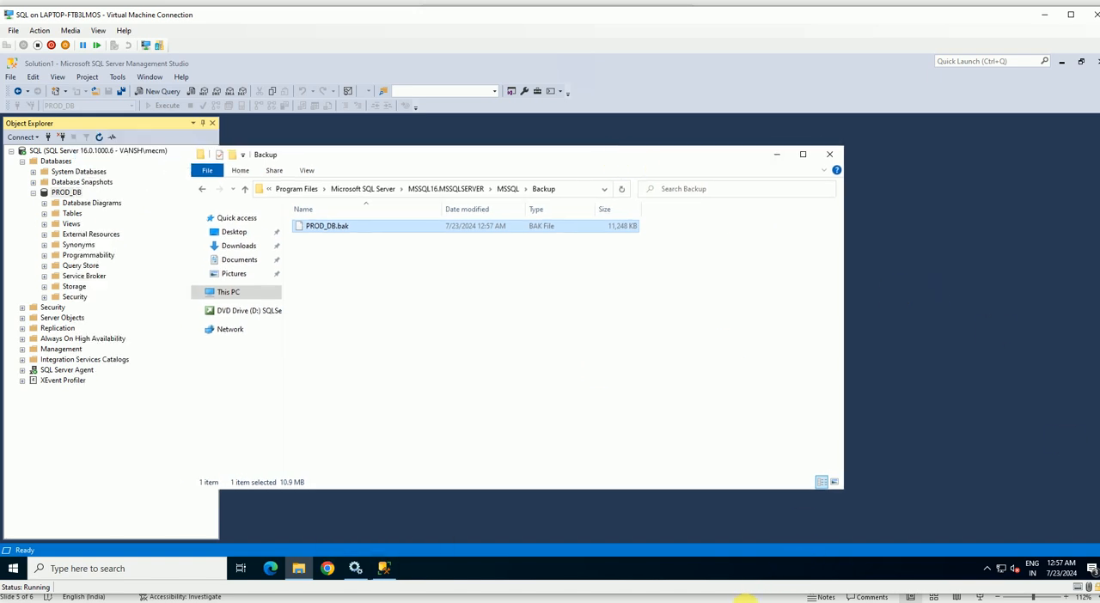